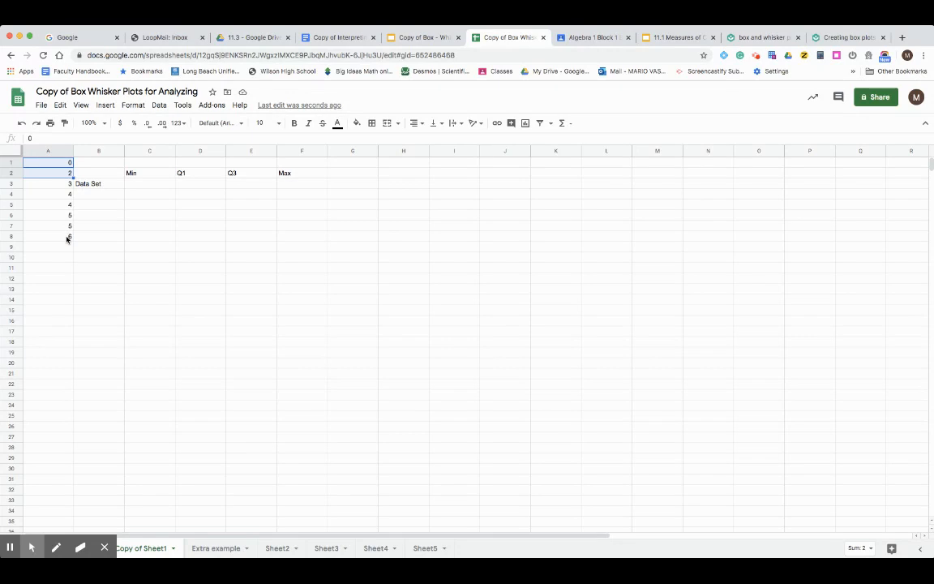
{"action": "left_click", "coordinate": [57, 165]}
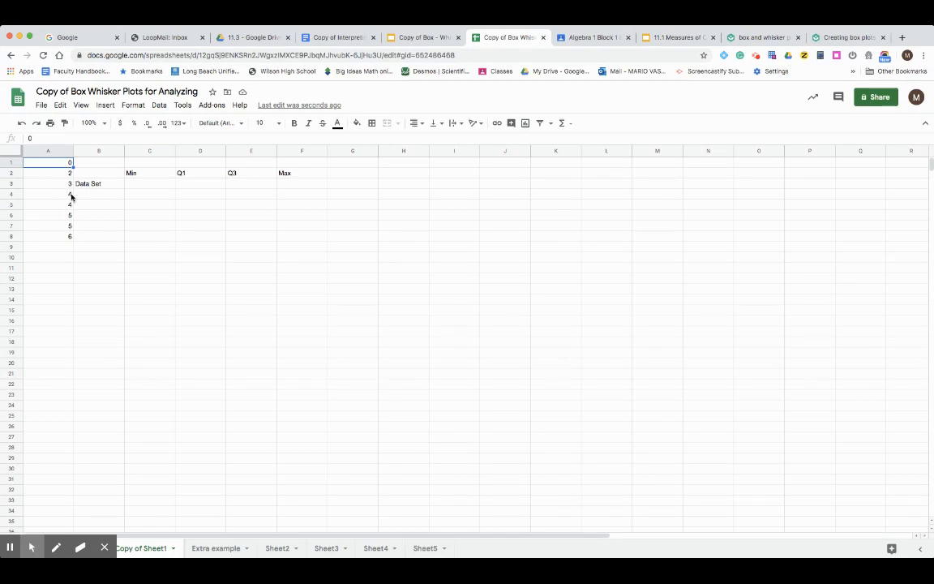
{"action": "left_click", "coordinate": [11, 205]}
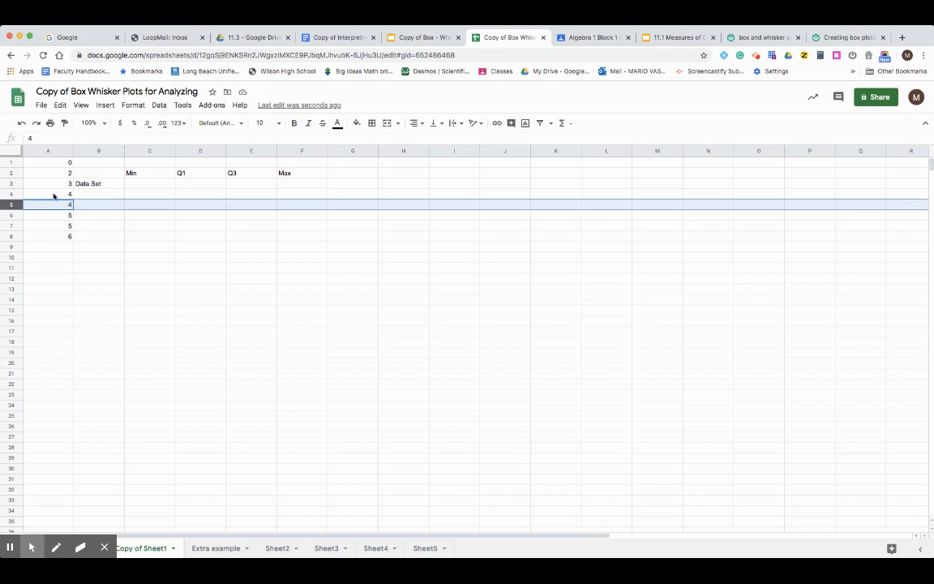
{"action": "left_click", "coordinate": [81, 233]}
{"action": "left_click", "coordinate": [90, 215]}
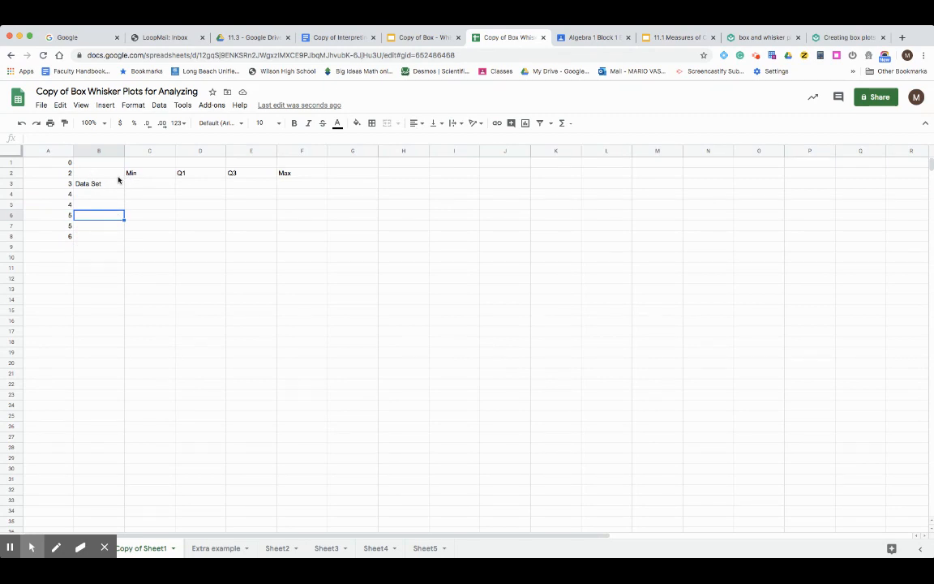
{"action": "left_click", "coordinate": [130, 174]}
{"action": "left_click", "coordinate": [98, 187]}
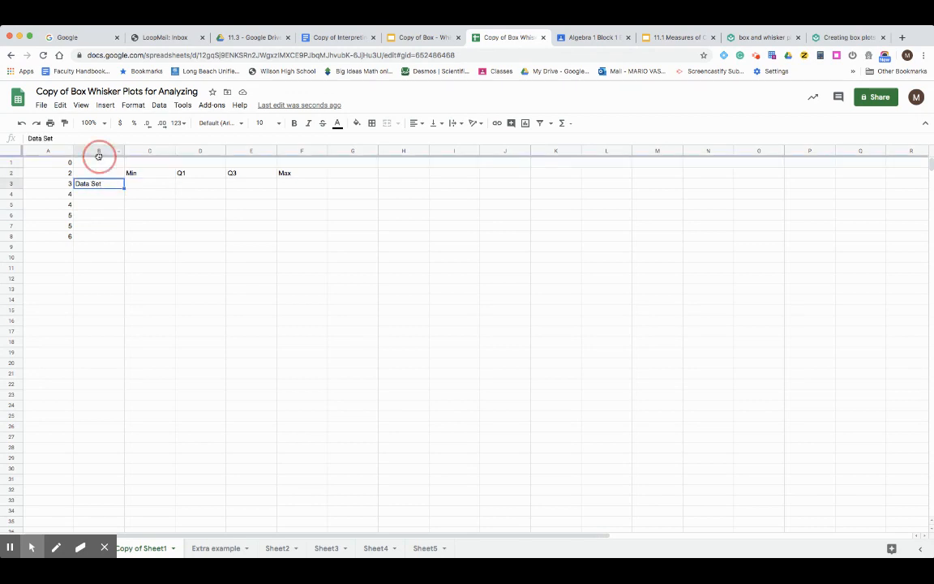
{"action": "left_click", "coordinate": [96, 152]}
{"action": "left_click", "coordinate": [98, 162]}
{"action": "left_click", "coordinate": [98, 174]}
{"action": "left_click", "coordinate": [100, 185]}
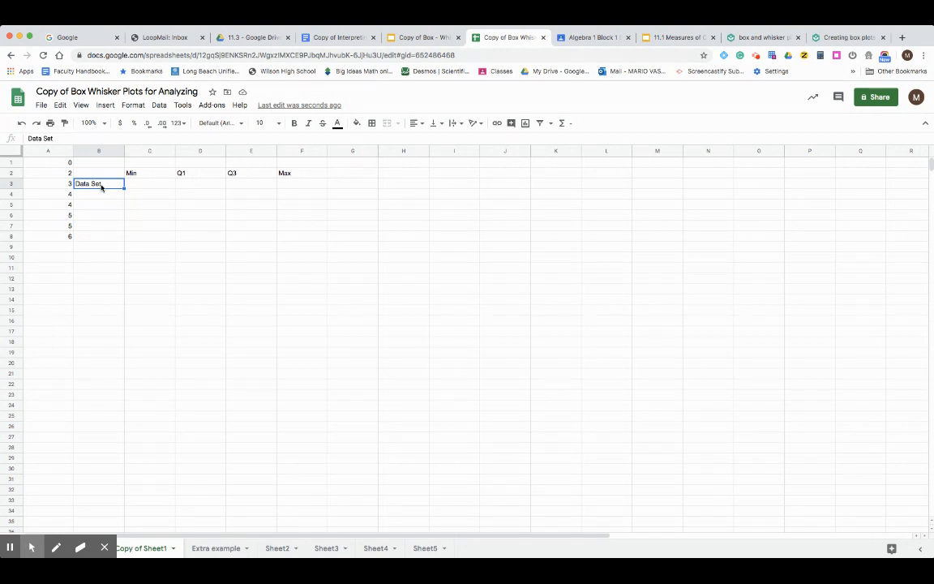
Clear the "Data Set" label in B3 and the headings in C2:F2
{"action": "type", "text": "d"}
{"action": "key", "text": "BackSpace"}
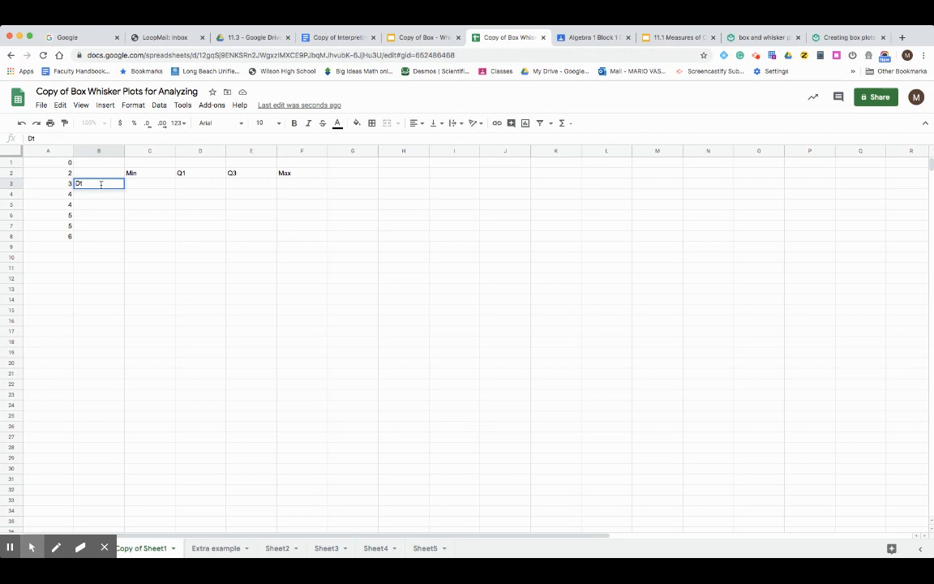
{"action": "left_click_drag", "start_coordinate": [130, 173], "coordinate": [288, 177]}
{"action": "key", "text": "Delete"}
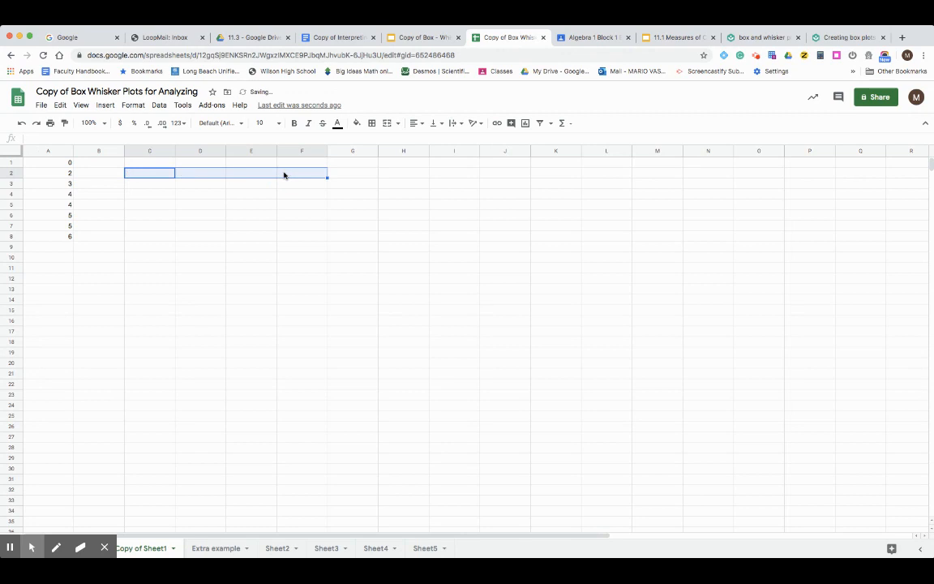
Enter the label "Data Set" in B3 and the headings Min, Q1, Q3 and Max across C2:F2
{"action": "left_click", "coordinate": [99, 187]}
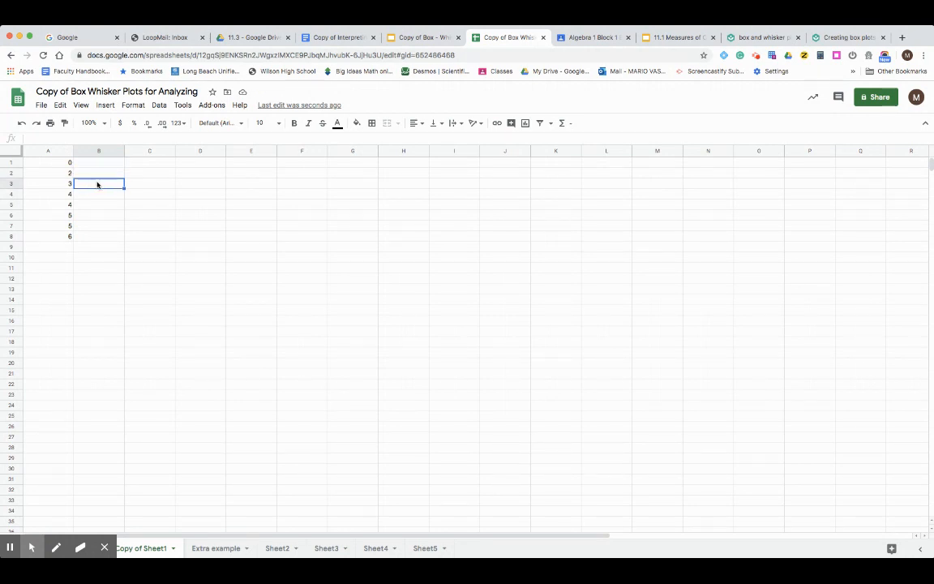
{"action": "type", "text": "Data Set"}
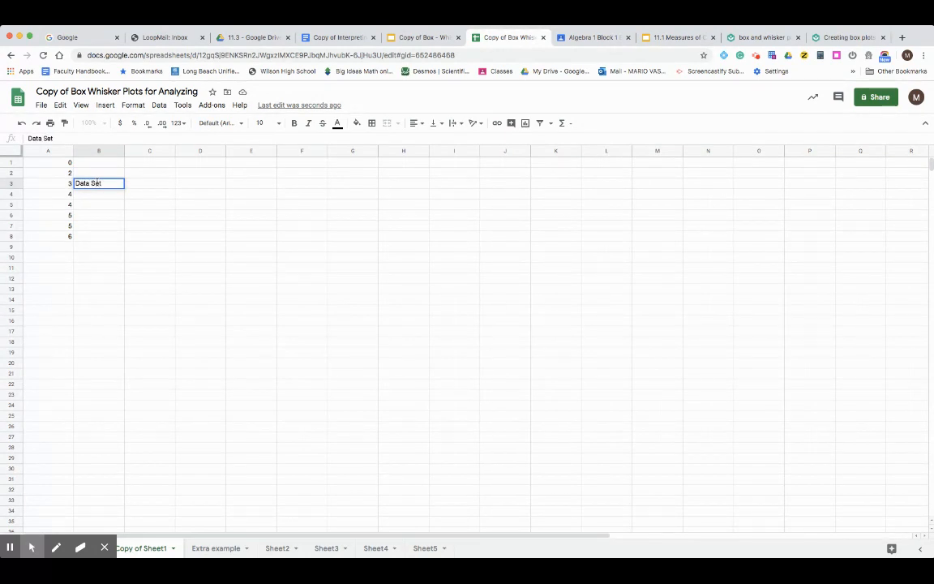
{"action": "left_click", "coordinate": [137, 174]}
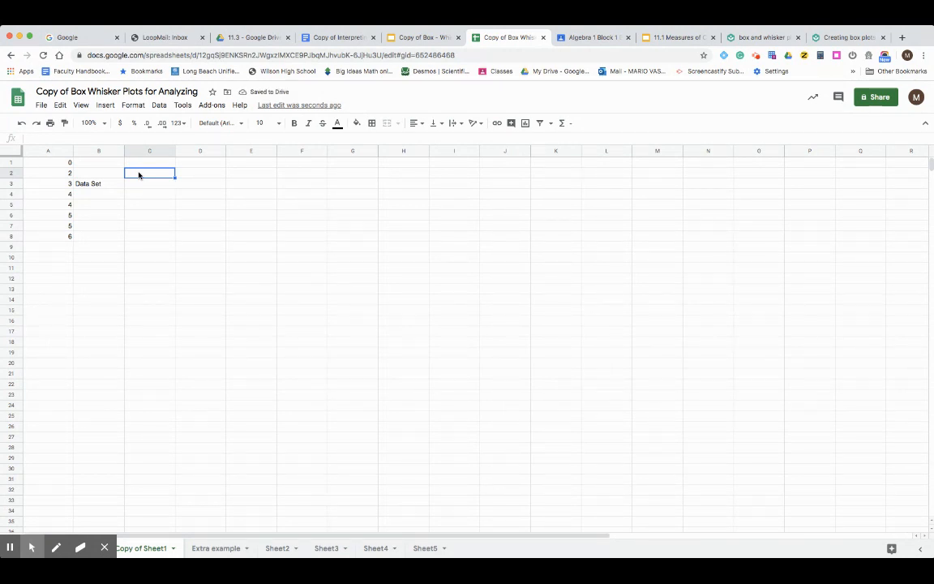
{"action": "type", "text": "M"}
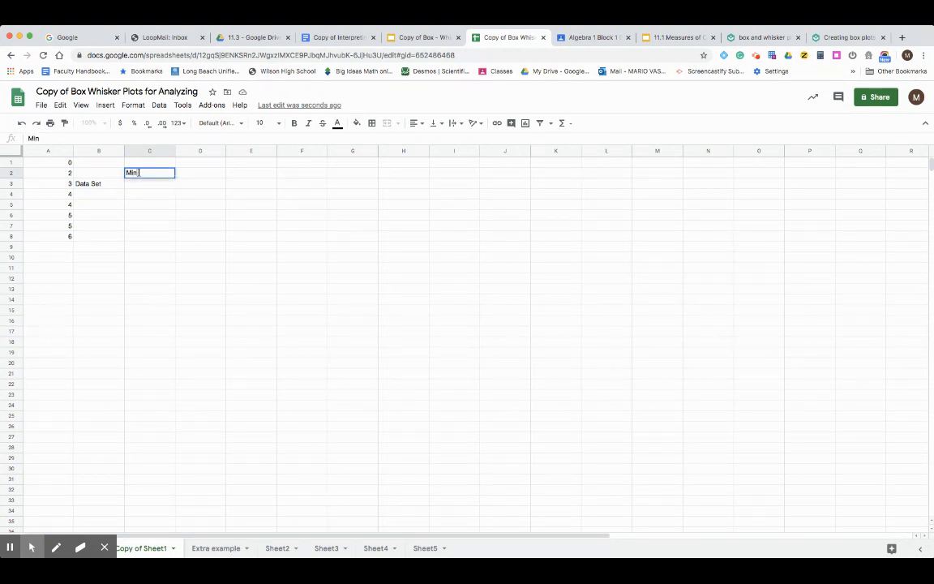
{"action": "type", "text": "in"}
{"action": "key", "text": "Tab"}
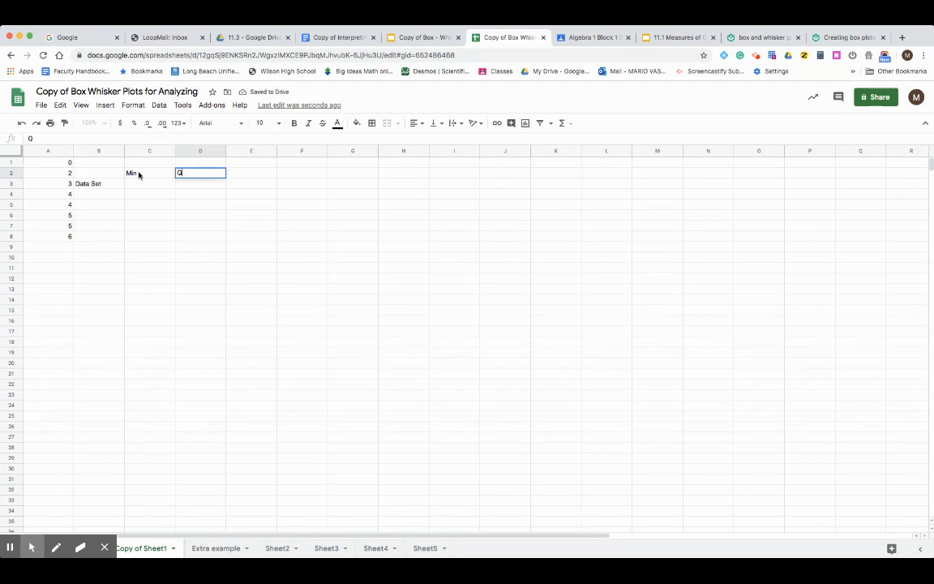
{"action": "key", "text": "Tab"}
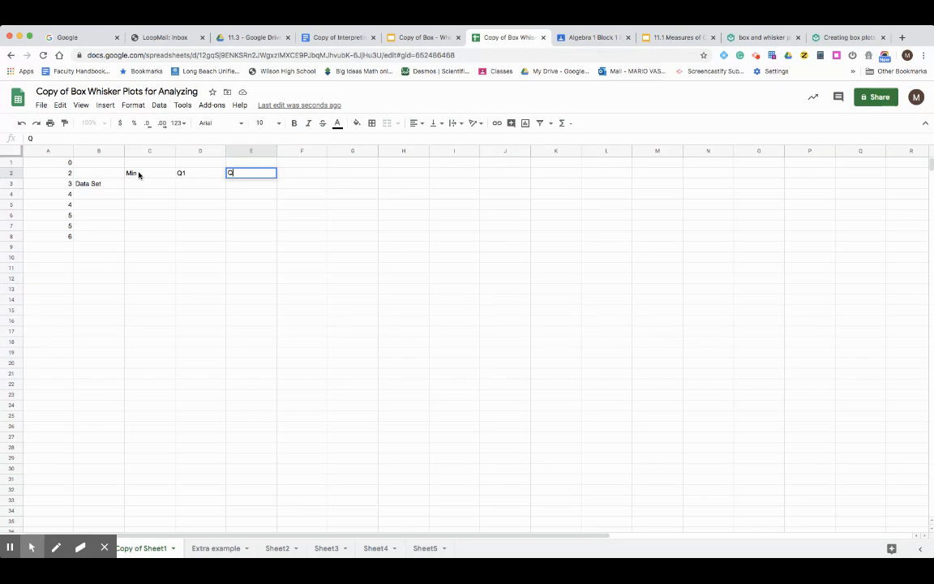
{"action": "type", "text": "Q3"}
{"action": "key", "text": "Tab"}
{"action": "type", "text": "Max"}
{"action": "key", "text": "Return"}
Center the headings in C2:F2 horizontally
{"action": "left_click_drag", "start_coordinate": [133, 174], "coordinate": [300, 175]}
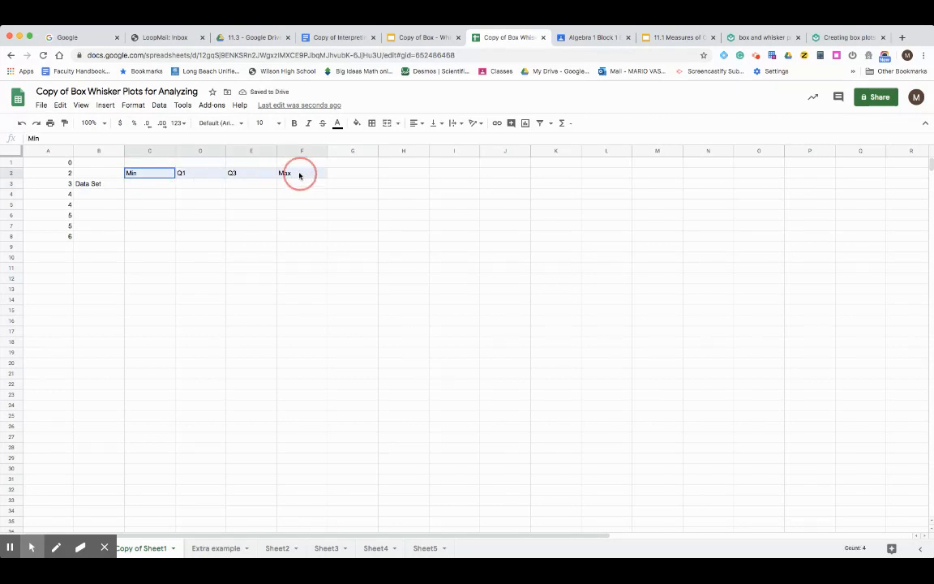
{"action": "left_click", "coordinate": [417, 124]}
{"action": "left_click", "coordinate": [428, 142]}
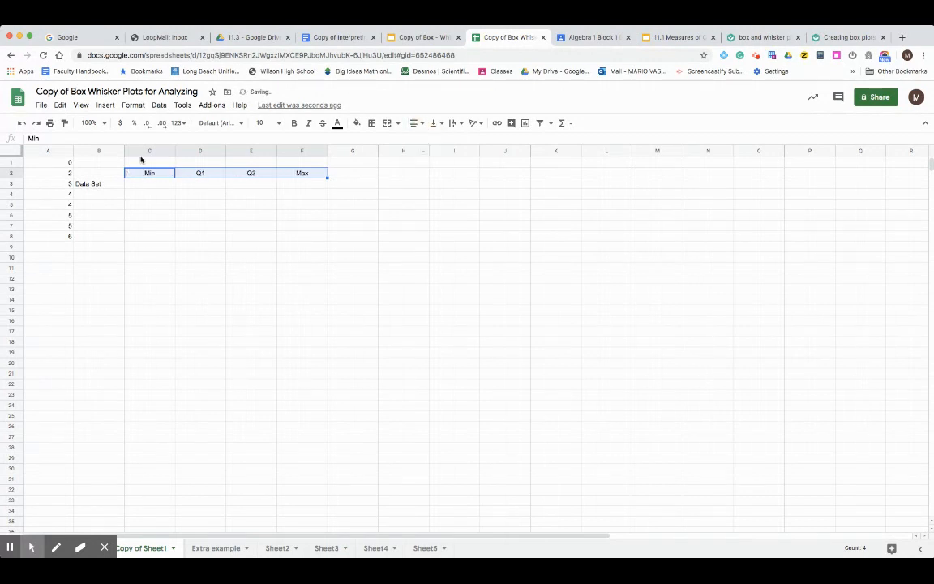
Set the sheet zoom to 125% and the font size of the data column and heading table to 12
{"action": "left_click", "coordinate": [89, 123]}
{"action": "left_click", "coordinate": [95, 206]}
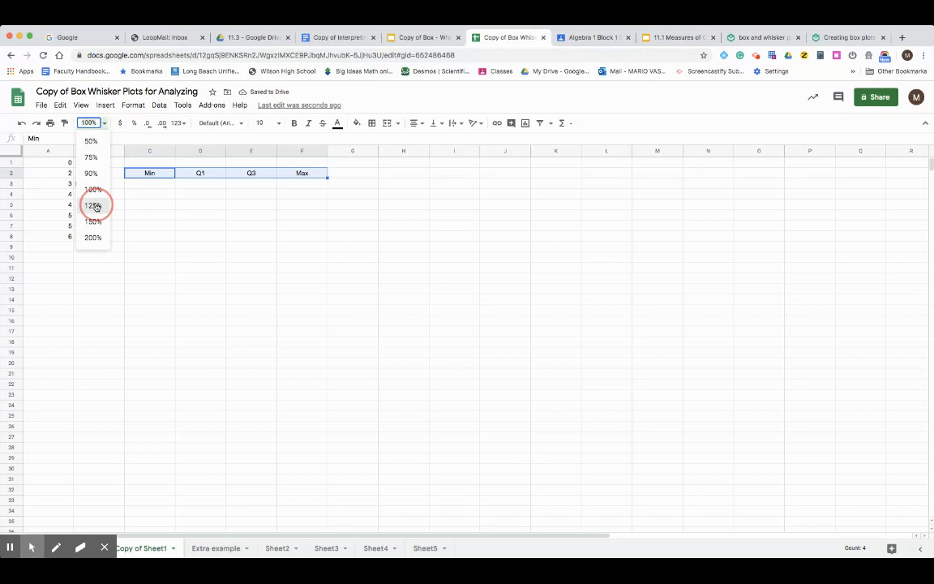
{"action": "left_click", "coordinate": [251, 211]}
{"action": "left_click_drag", "start_coordinate": [61, 166], "coordinate": [377, 271]}
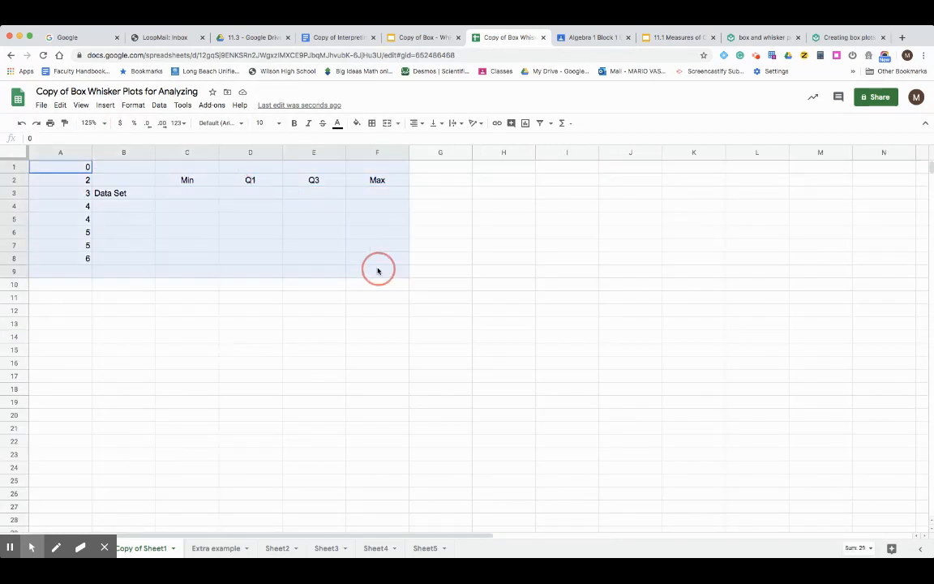
{"action": "left_click", "coordinate": [267, 122]}
{"action": "left_click", "coordinate": [263, 234]}
{"action": "left_click", "coordinate": [312, 327]}
{"action": "left_click", "coordinate": [192, 353]}
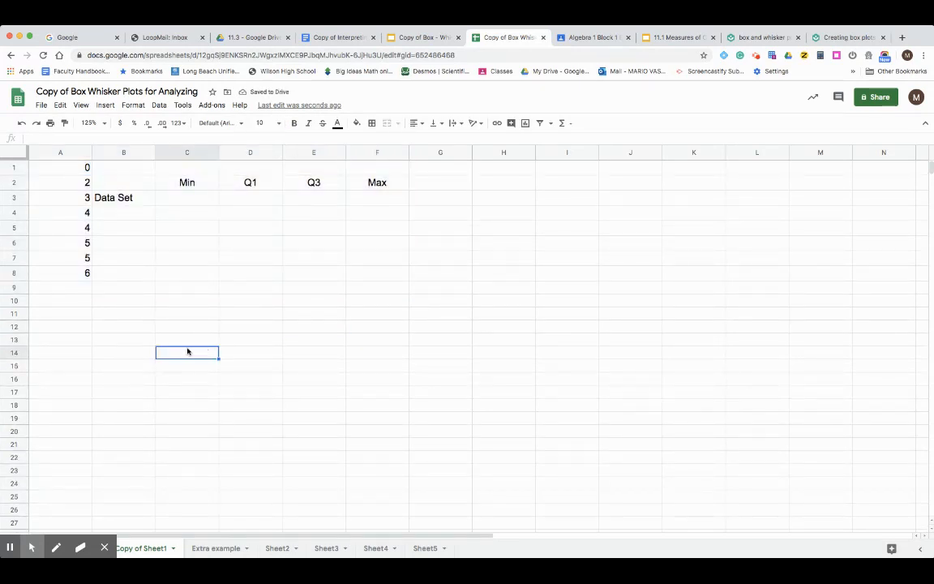
Enter the note "lowest value" in C1 above the Min heading
{"action": "left_click", "coordinate": [179, 200]}
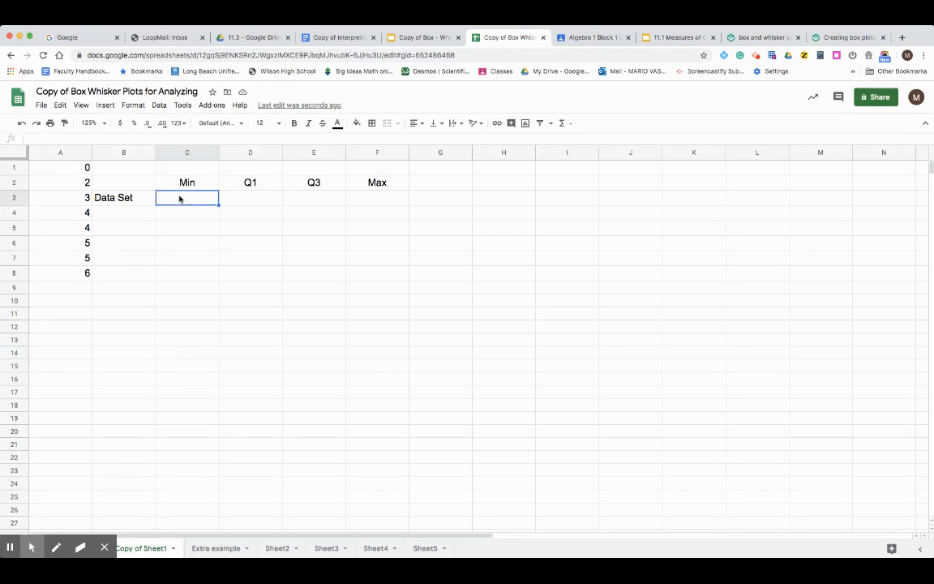
{"action": "left_click", "coordinate": [180, 170]}
{"action": "type", "text": "lowe"}
{"action": "key", "text": "BackSpace"}
{"action": "type", "text": "west val"}
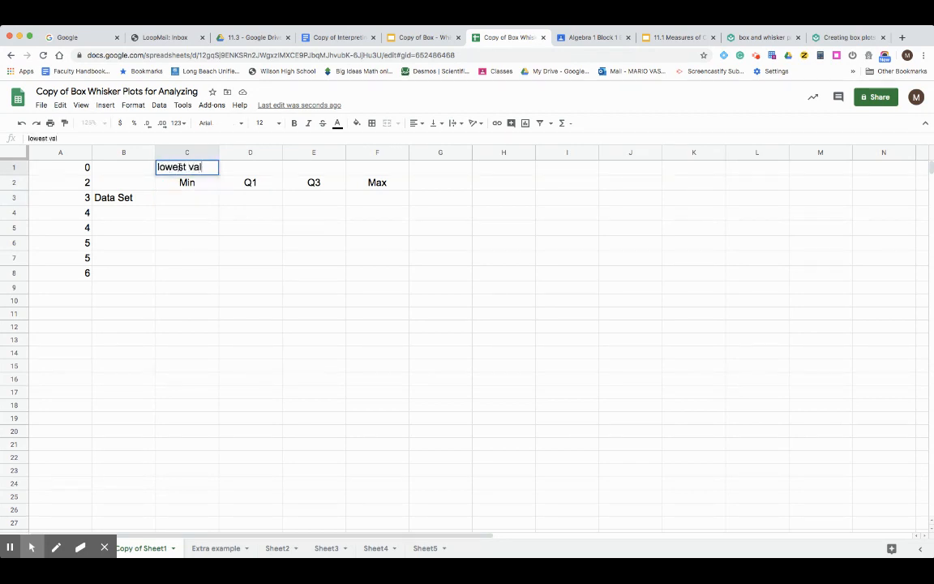
{"action": "key", "text": "BackSpace"}
{"action": "key", "text": "BackSpace"}
{"action": "key", "text": "BackSpace"}
{"action": "type", "text": "value"}
{"action": "key", "text": "Return"}
Enter 0 in C3 as the data set's minimum
{"action": "left_click", "coordinate": [74, 169]}
{"action": "left_click", "coordinate": [187, 185]}
{"action": "left_click", "coordinate": [180, 203]}
{"action": "type", "text": "0"}
{"action": "key", "text": "Return"}
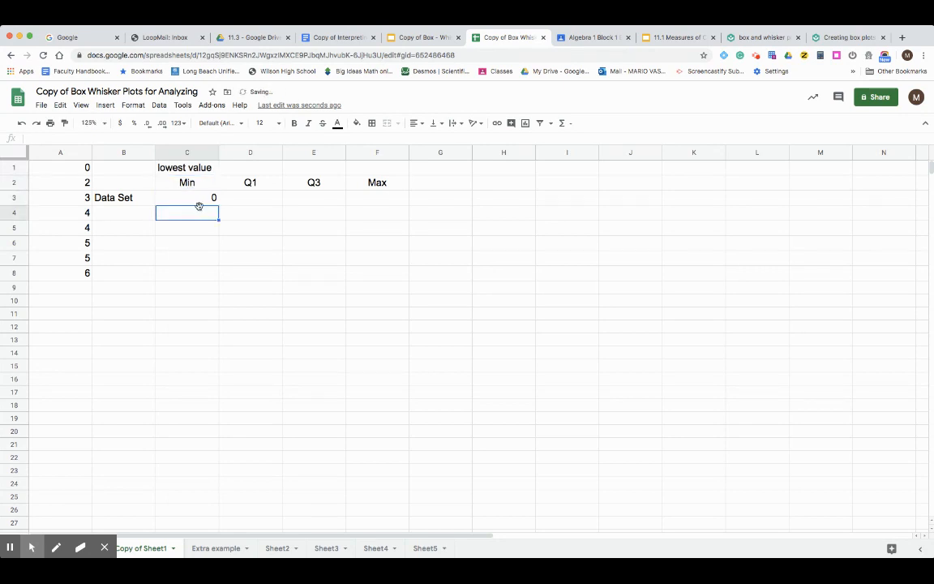
Enter the note "highest Value" in F1 above the Max heading and 6 in F3 as the maximum
{"action": "left_click", "coordinate": [376, 183]}
{"action": "left_click", "coordinate": [77, 277]}
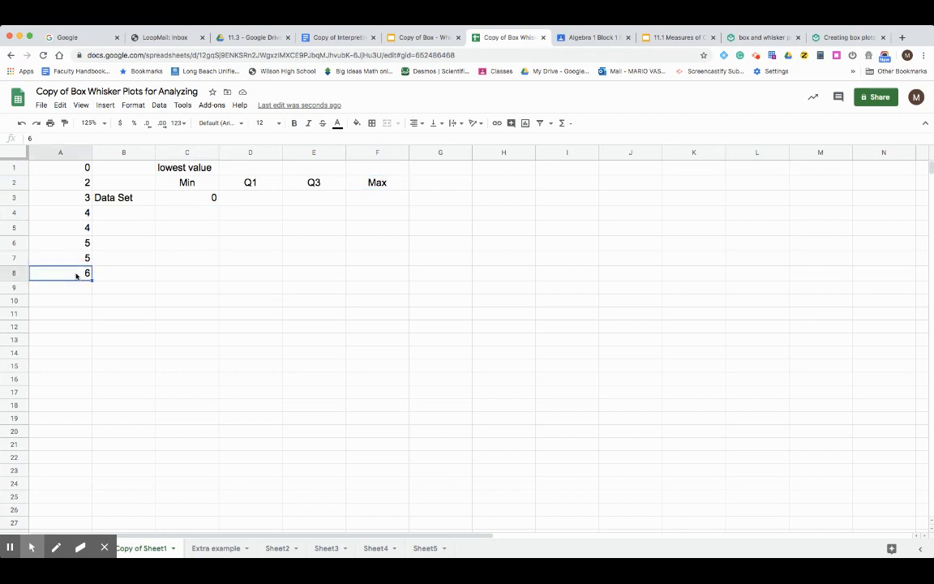
{"action": "left_click", "coordinate": [363, 169]}
{"action": "type", "text": "highest Value"}
{"action": "key", "text": "Return"}
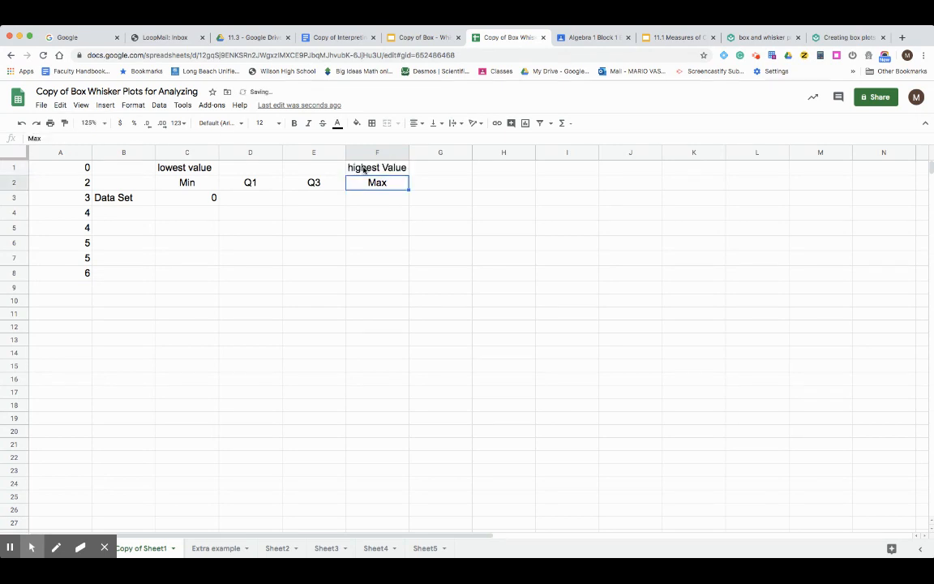
{"action": "left_click", "coordinate": [381, 198]}
{"action": "type", "text": "6"}
{"action": "key", "text": "Return"}
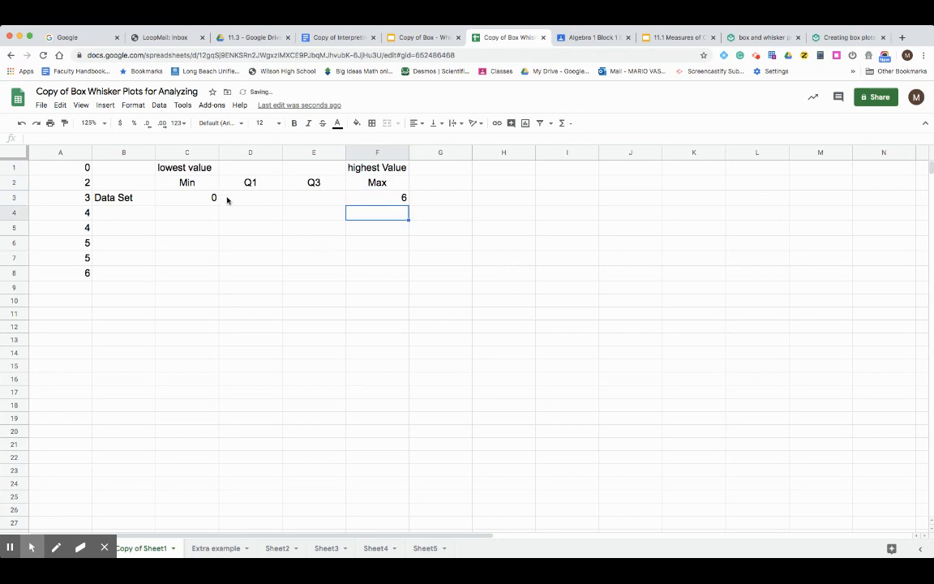
Fill the Min heading in C2 and the lowest data value in A1 with yellow
{"action": "left_click", "coordinate": [188, 183]}
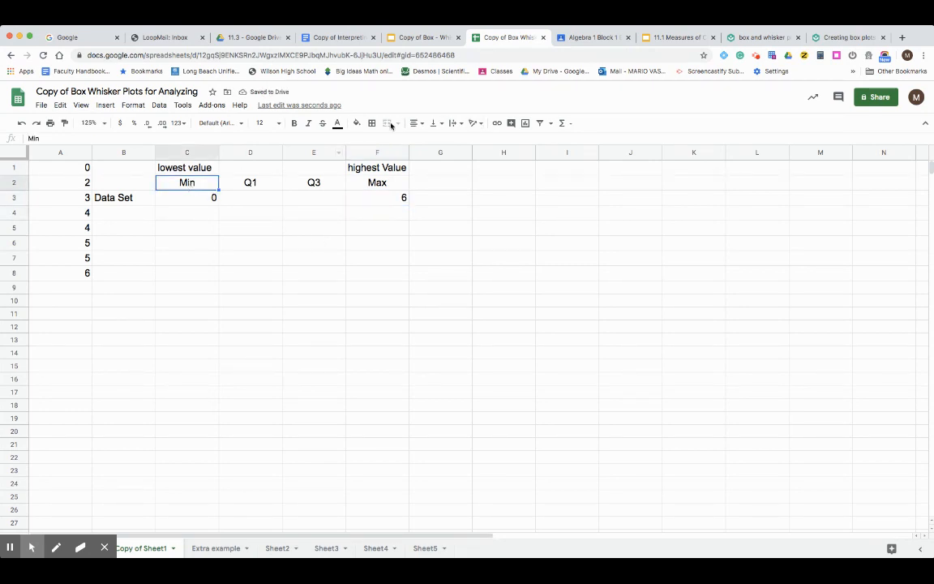
{"action": "left_click", "coordinate": [357, 122]}
{"action": "left_click", "coordinate": [393, 171]}
{"action": "left_click", "coordinate": [70, 169]}
{"action": "left_click", "coordinate": [357, 123]}
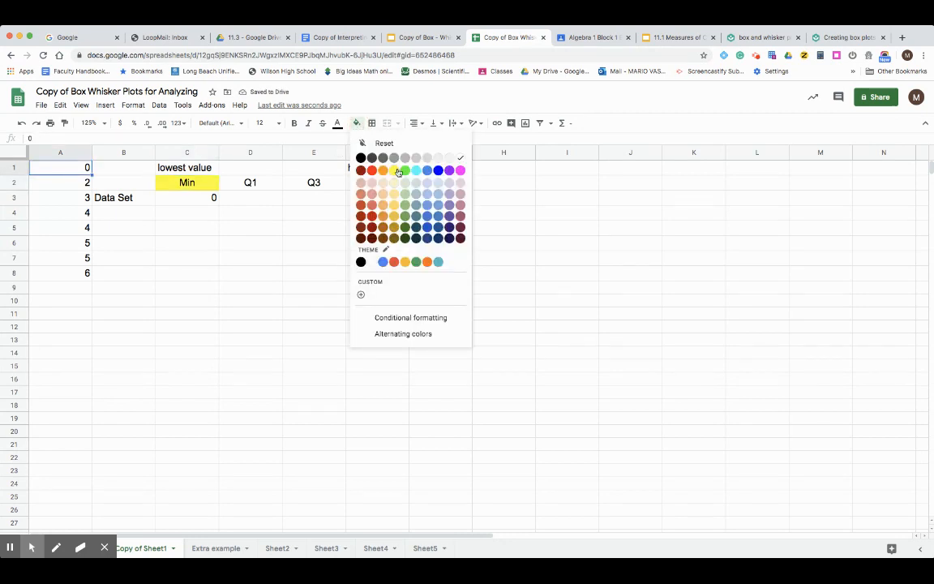
{"action": "left_click", "coordinate": [394, 171]}
{"action": "left_click", "coordinate": [325, 265]}
Fill the Max heading in F2 with orange
{"action": "left_click", "coordinate": [386, 185]}
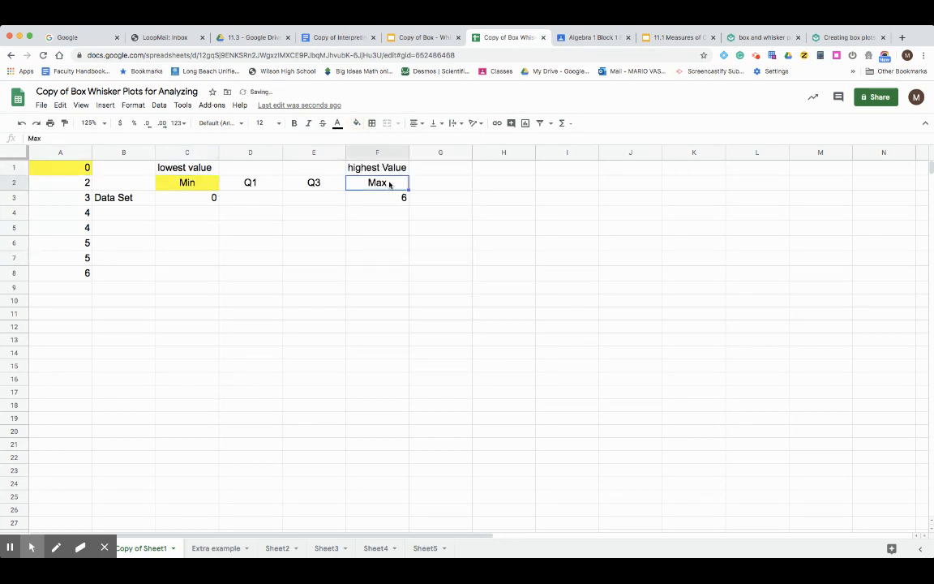
{"action": "left_click", "coordinate": [356, 123]}
{"action": "left_click", "coordinate": [383, 170]}
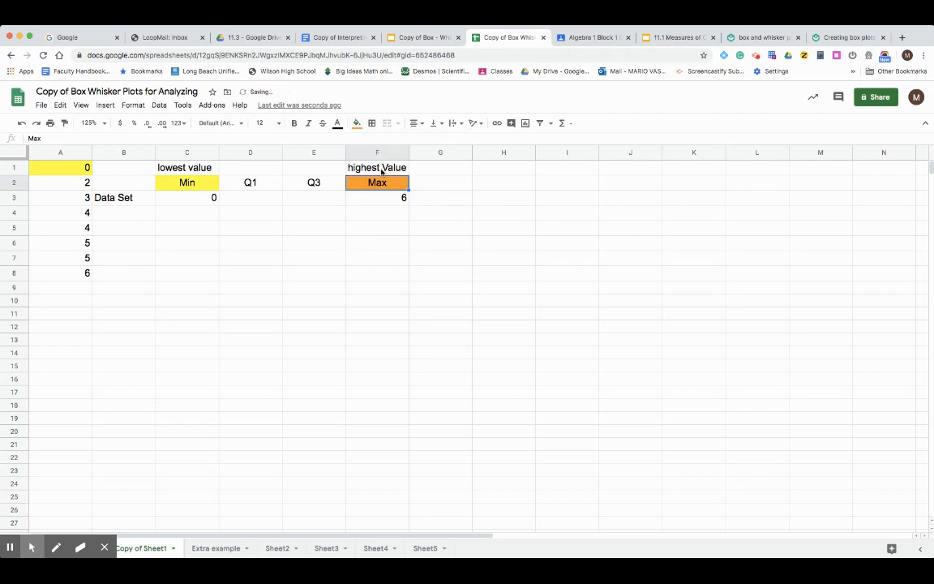
{"action": "left_click", "coordinate": [64, 123]}
{"action": "left_click", "coordinate": [77, 275]}
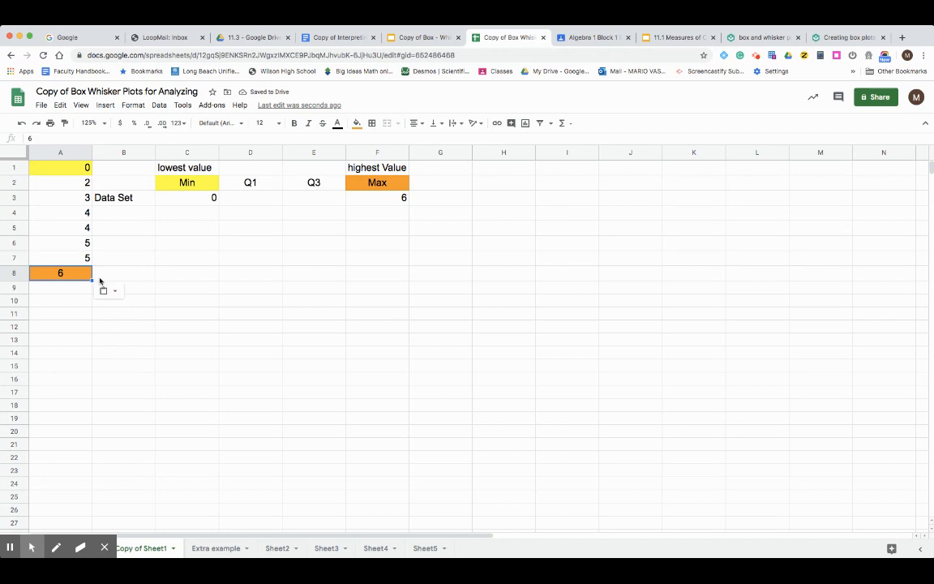
{"action": "left_click", "coordinate": [114, 293]}
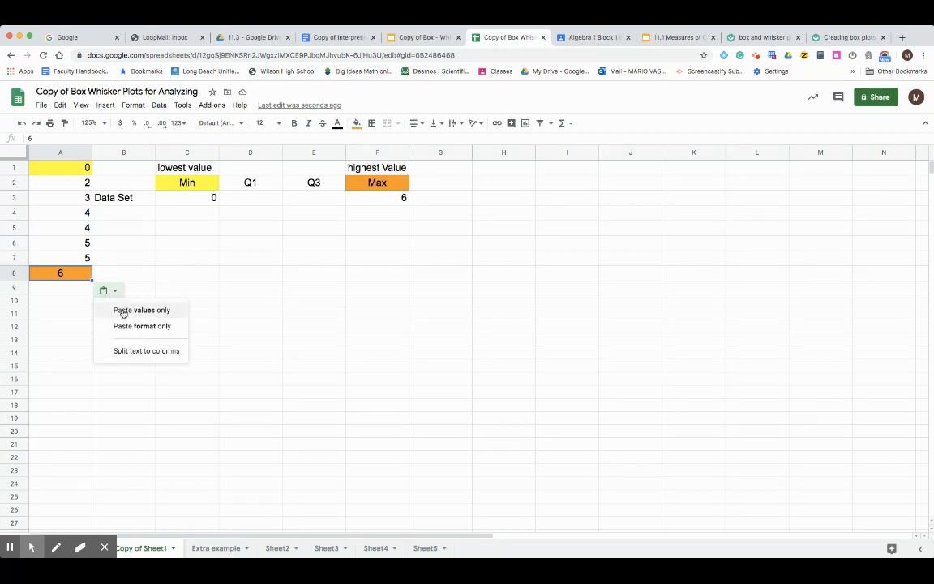
{"action": "left_click", "coordinate": [123, 310]}
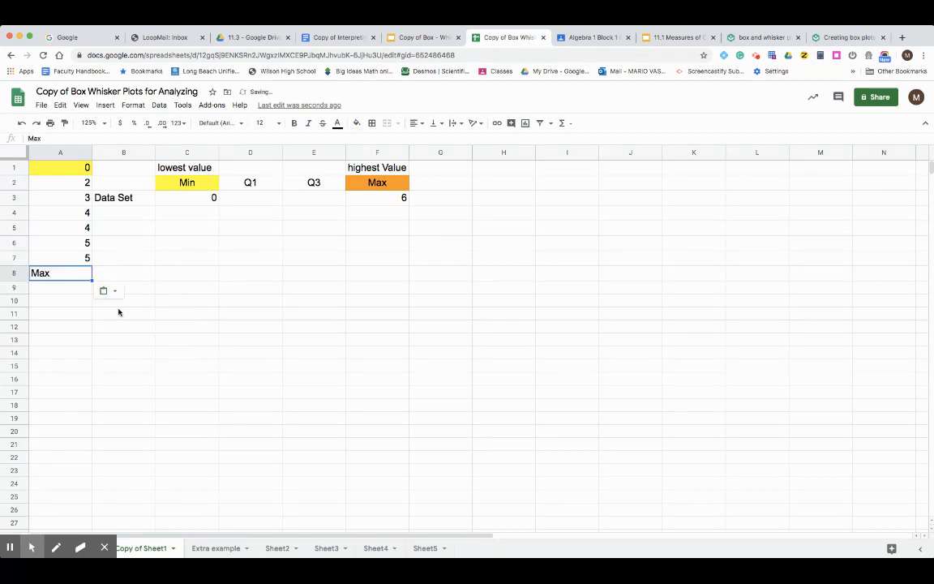
{"action": "key", "text": "super+z"}
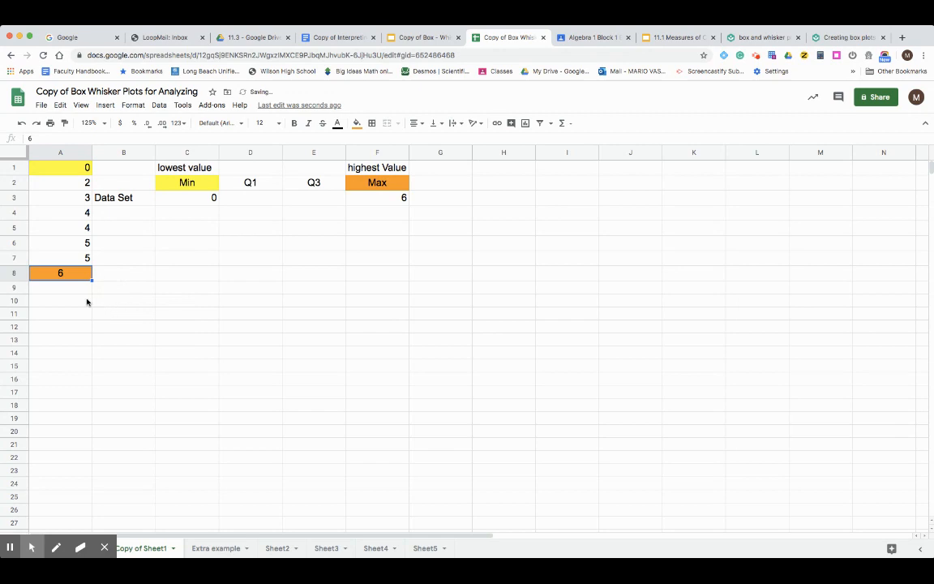
{"action": "key", "text": "super+z"}
Fill the highest data value in A8 with the same orange as the Max heading
{"action": "left_click", "coordinate": [109, 269]}
{"action": "left_click", "coordinate": [78, 273]}
{"action": "left_click", "coordinate": [357, 124]}
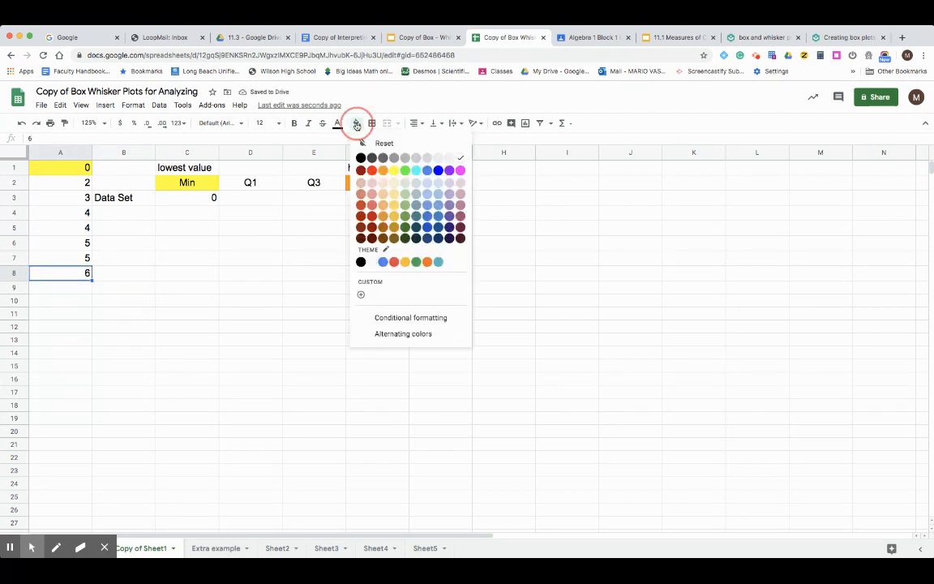
{"action": "left_click", "coordinate": [382, 170]}
{"action": "left_click", "coordinate": [236, 260]}
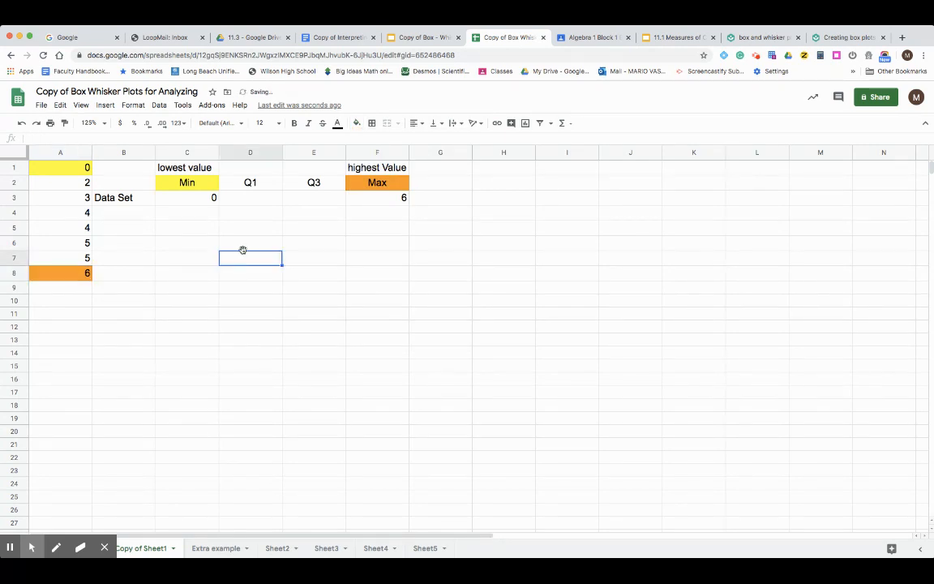
Center the Data Set row's cells C3:F3 horizontally
{"action": "left_click_drag", "start_coordinate": [170, 200], "coordinate": [400, 197]}
{"action": "left_click", "coordinate": [419, 123]}
{"action": "left_click", "coordinate": [427, 136]}
{"action": "left_click", "coordinate": [389, 230]}
{"action": "left_click", "coordinate": [164, 214]}
{"action": "left_click", "coordinate": [191, 198]}
{"action": "left_click", "coordinate": [253, 198]}
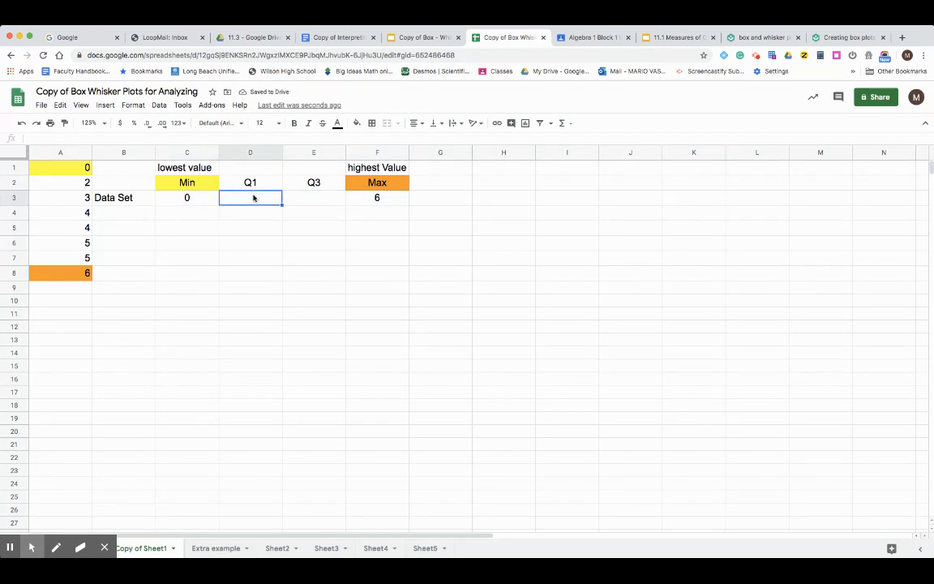
Enter the label "median of the first half" above the Q1 heading in D1
{"action": "left_click", "coordinate": [315, 195]}
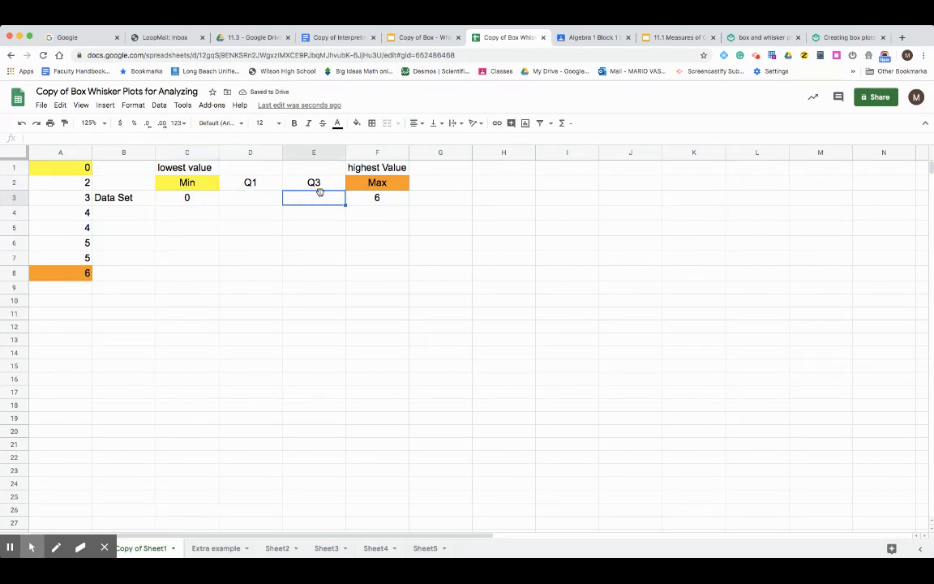
{"action": "left_click", "coordinate": [251, 200]}
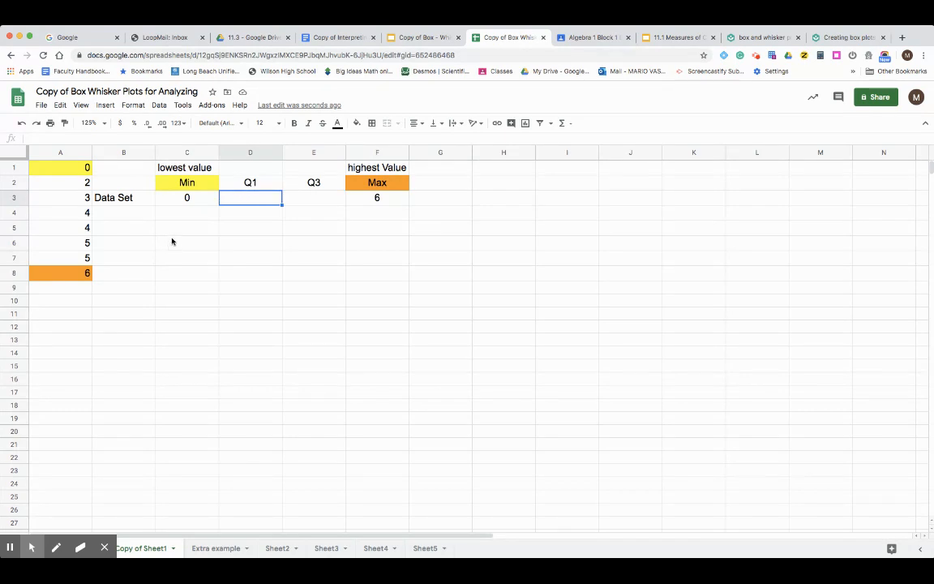
{"action": "left_click", "coordinate": [309, 200]}
{"action": "left_click", "coordinate": [254, 169]}
{"action": "type", "text": "m"}
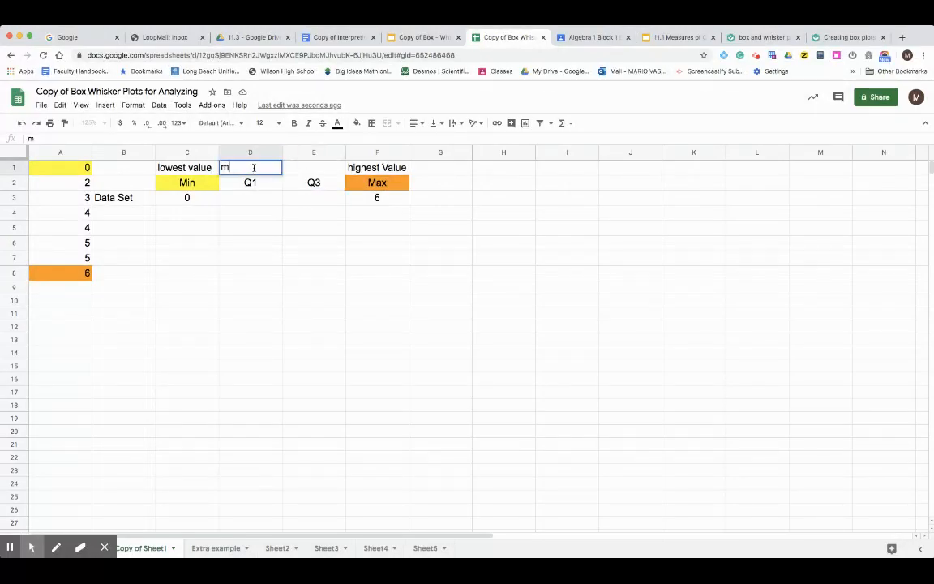
{"action": "type", "text": "edian of the firs"}
{"action": "type", "text": "t half"}
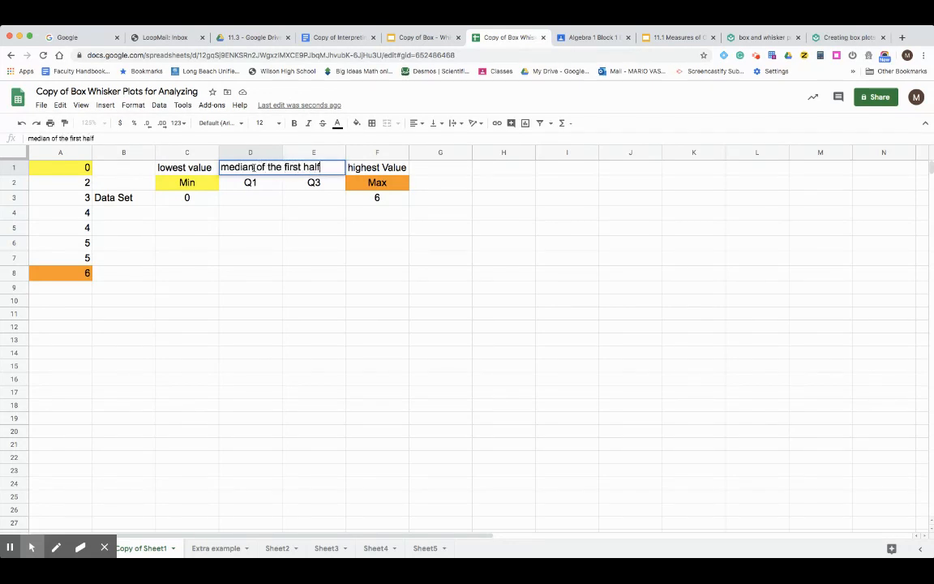
{"action": "key", "text": "Return"}
Enter the label "median of the second half" above the Q3 heading in E1
{"action": "left_click", "coordinate": [328, 171]}
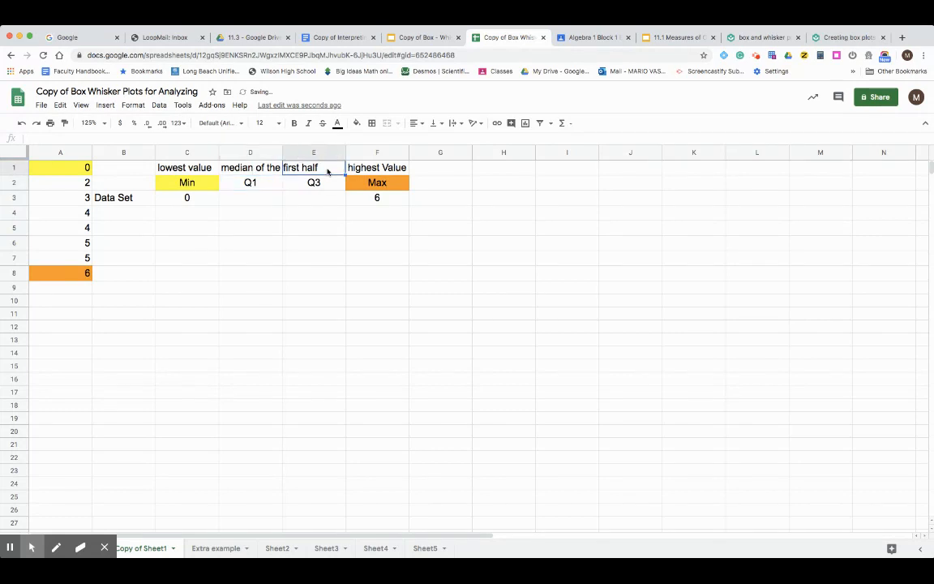
{"action": "type", "text": "median of the second"}
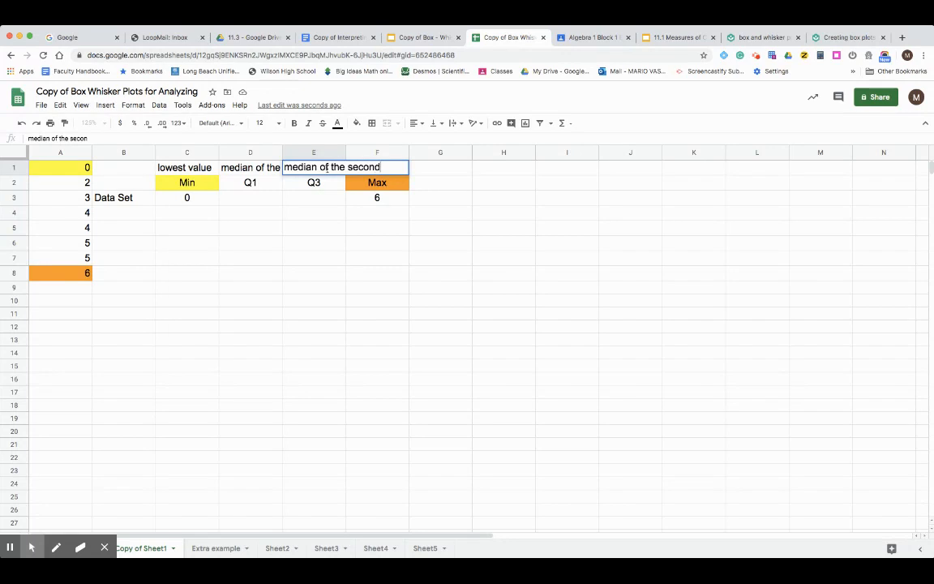
{"action": "type", "text": " half"}
{"action": "key", "text": "Return"}
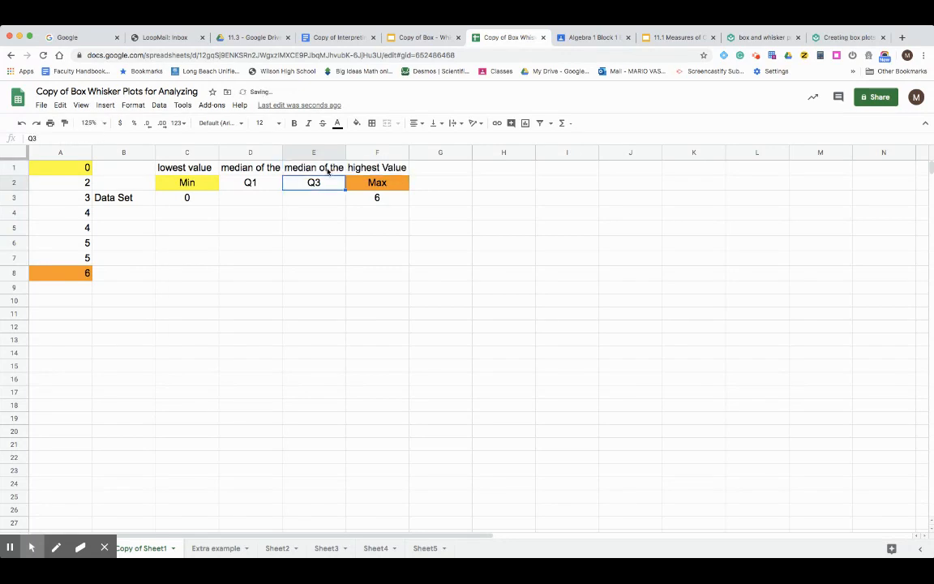
Wrap the text in D1 and copy that cell's formatting to E1
{"action": "left_click", "coordinate": [253, 168]}
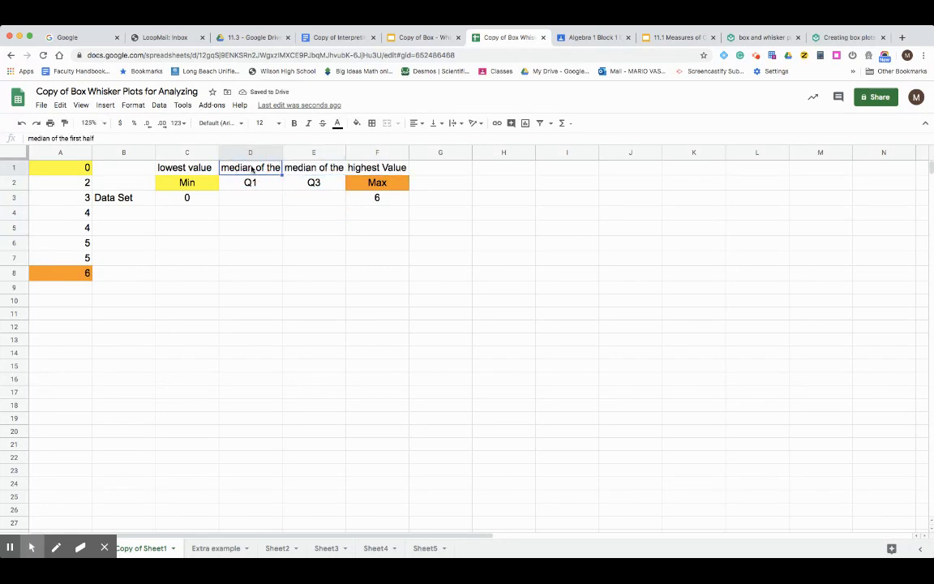
{"action": "right_click", "coordinate": [247, 171]}
{"action": "left_click", "coordinate": [232, 169]}
{"action": "left_click", "coordinate": [135, 107]}
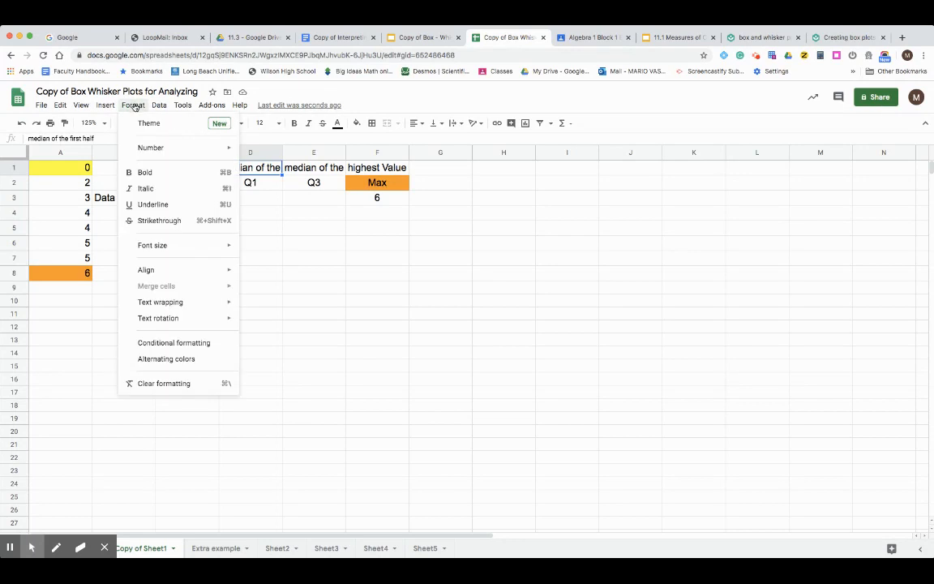
{"action": "mouse_move", "coordinate": [165, 307]}
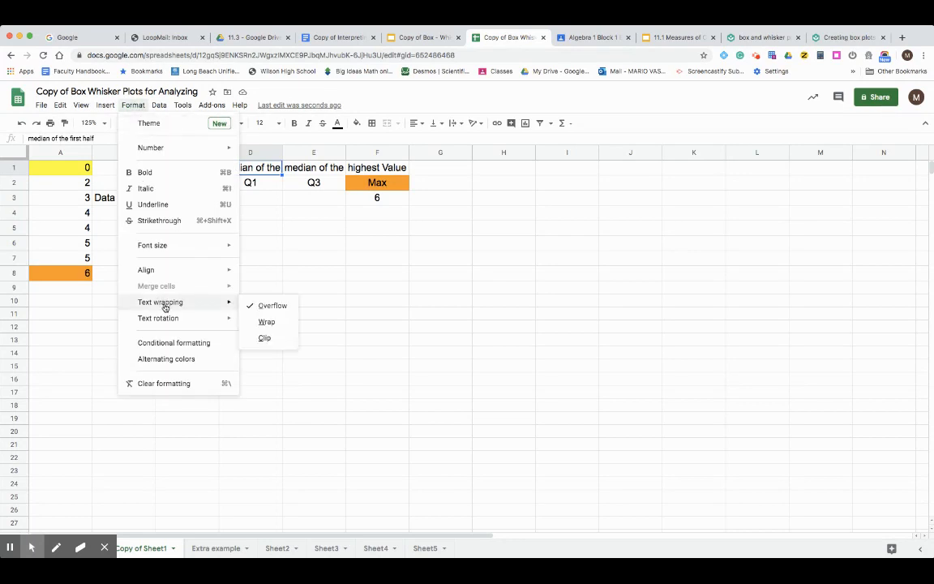
{"action": "left_click", "coordinate": [273, 327]}
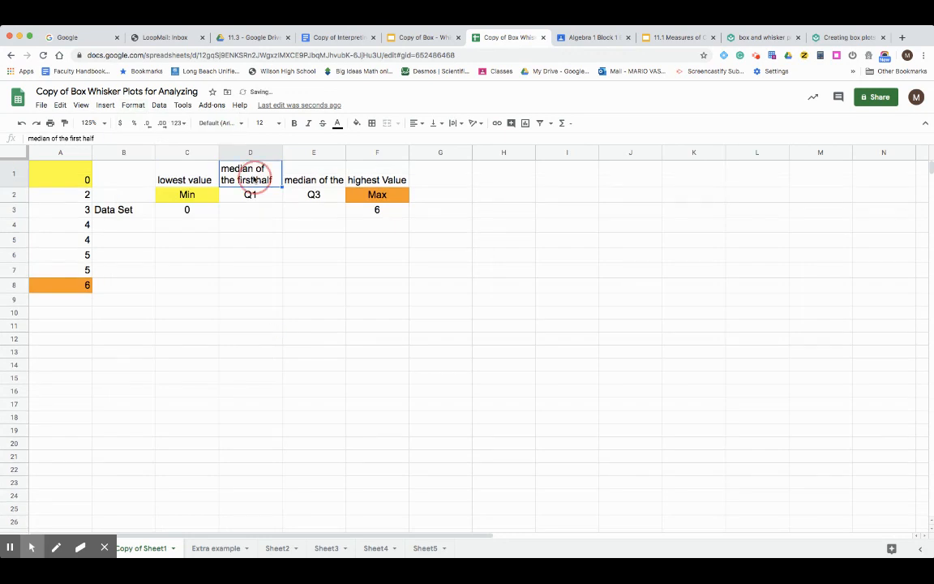
{"action": "left_click", "coordinate": [66, 123]}
{"action": "left_click", "coordinate": [316, 180]}
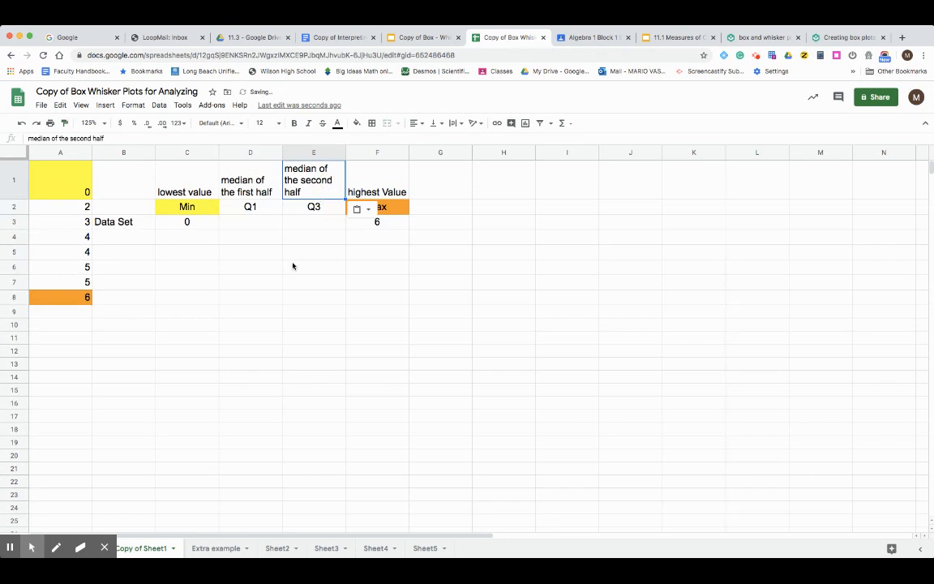
Center the descriptive labels in D1, E1 and F1 horizontally
{"action": "left_click", "coordinate": [222, 171]}
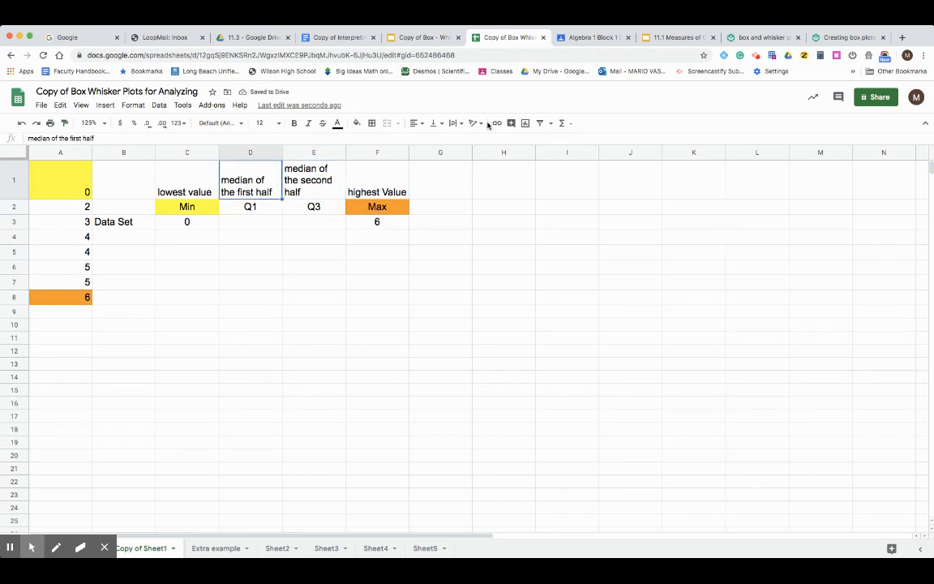
{"action": "left_click", "coordinate": [414, 123]}
{"action": "left_click", "coordinate": [383, 131]}
{"action": "left_click", "coordinate": [290, 166]}
{"action": "left_click", "coordinate": [416, 124]}
{"action": "left_click", "coordinate": [427, 146]}
{"action": "left_click", "coordinate": [375, 187]}
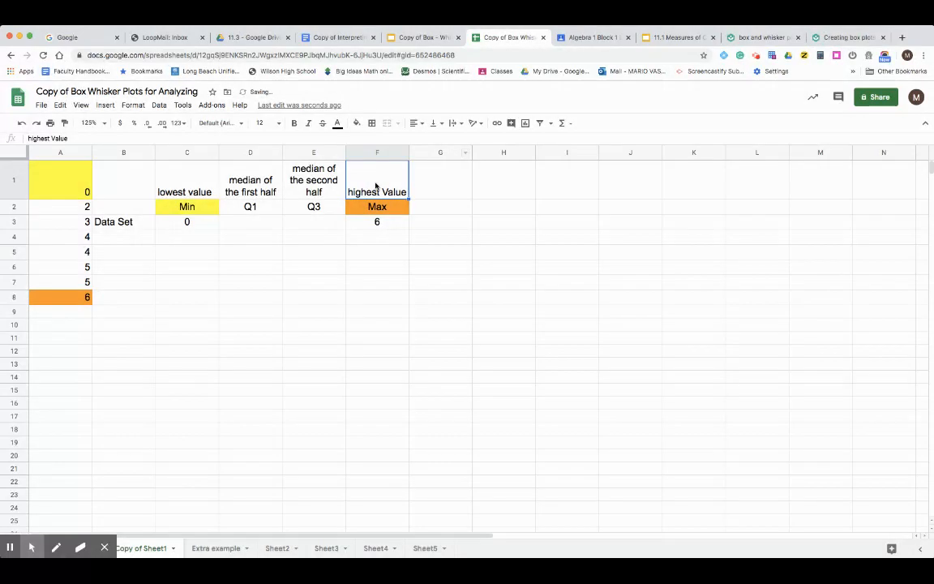
{"action": "left_click", "coordinate": [418, 124]}
{"action": "left_click", "coordinate": [428, 144]}
Apply all borders to the range A1:F8
{"action": "left_click_drag", "start_coordinate": [36, 164], "coordinate": [186, 206]}
{"action": "left_click_drag", "start_coordinate": [273, 230], "coordinate": [388, 297]}
{"action": "left_click", "coordinate": [372, 125]}
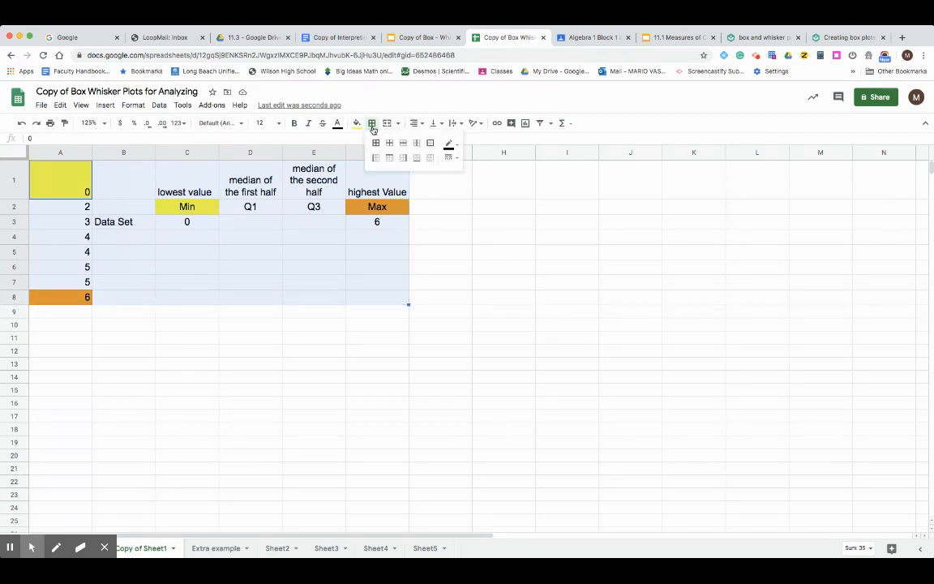
{"action": "left_click", "coordinate": [373, 125]}
{"action": "left_click", "coordinate": [373, 126]}
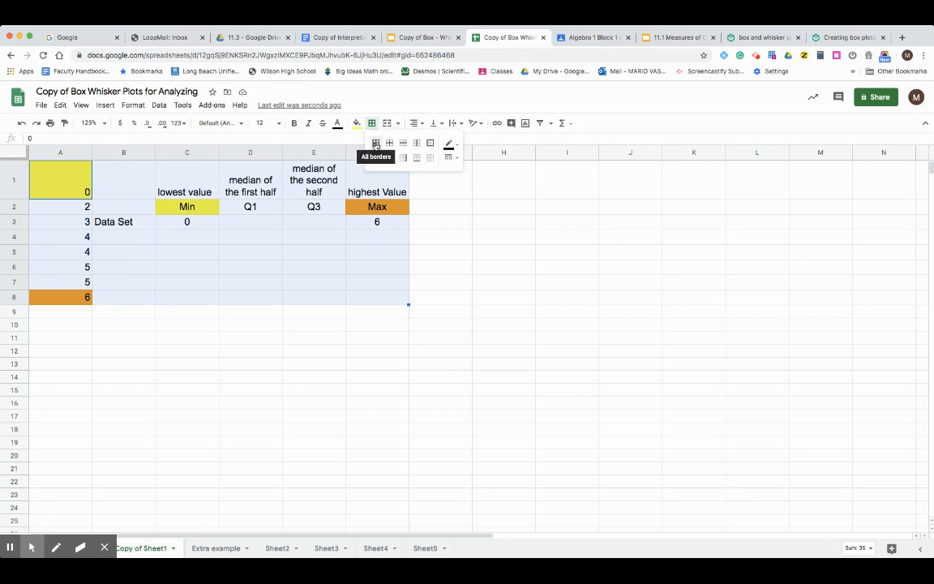
{"action": "left_click", "coordinate": [375, 143]}
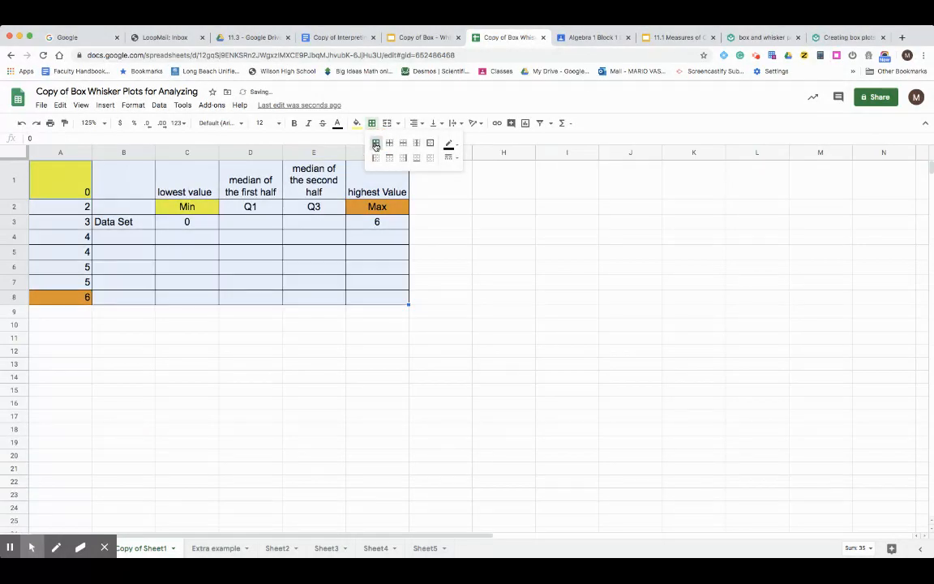
{"action": "left_click", "coordinate": [308, 313]}
{"action": "left_click", "coordinate": [287, 364]}
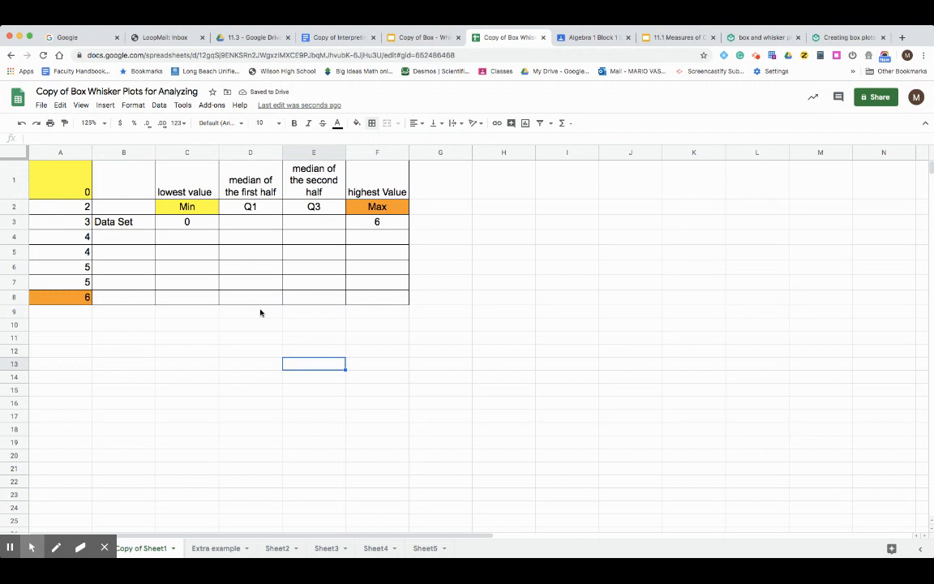
Examine the first half of the data set, A1:A4, and temporarily circle its two middle values in A2 and A3
{"action": "left_click", "coordinate": [250, 222]}
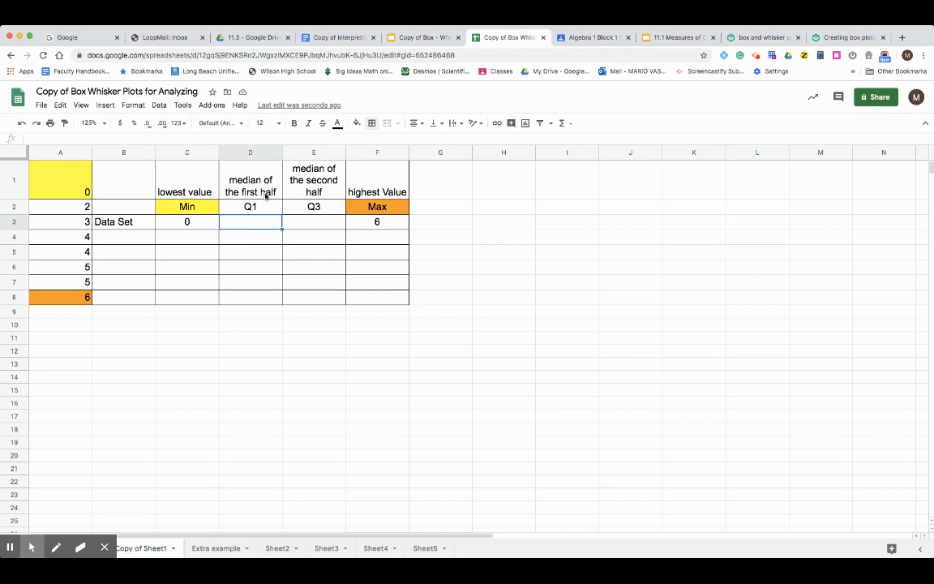
{"action": "left_click", "coordinate": [21, 299]}
{"action": "left_click_drag", "start_coordinate": [62, 176], "coordinate": [62, 296]}
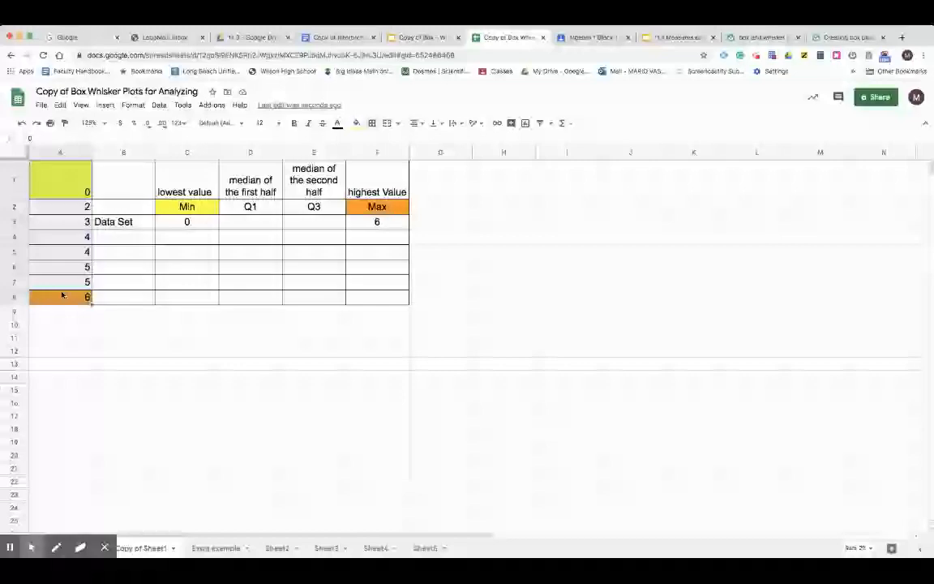
{"action": "left_click", "coordinate": [71, 180]}
{"action": "left_click_drag", "start_coordinate": [72, 180], "coordinate": [71, 236]}
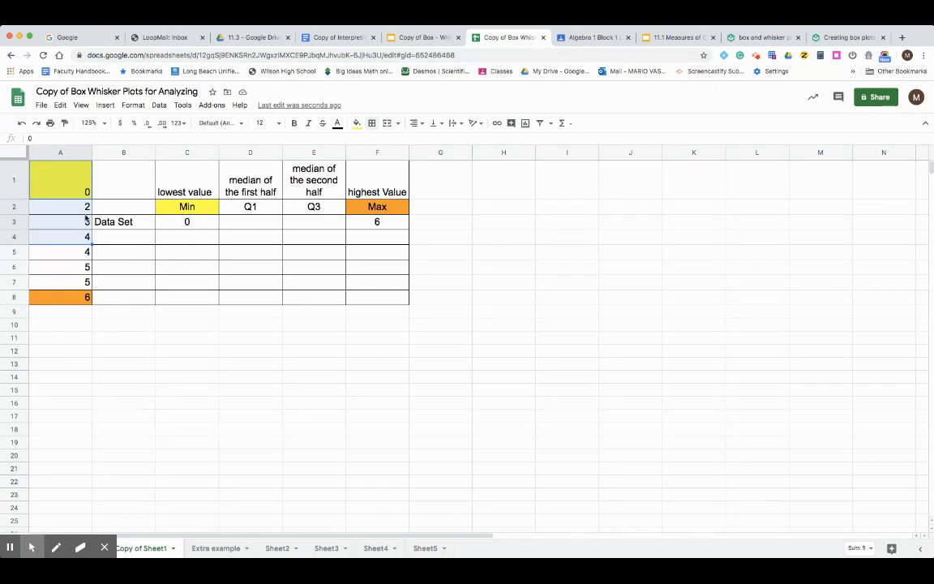
{"action": "left_click", "coordinate": [56, 547]}
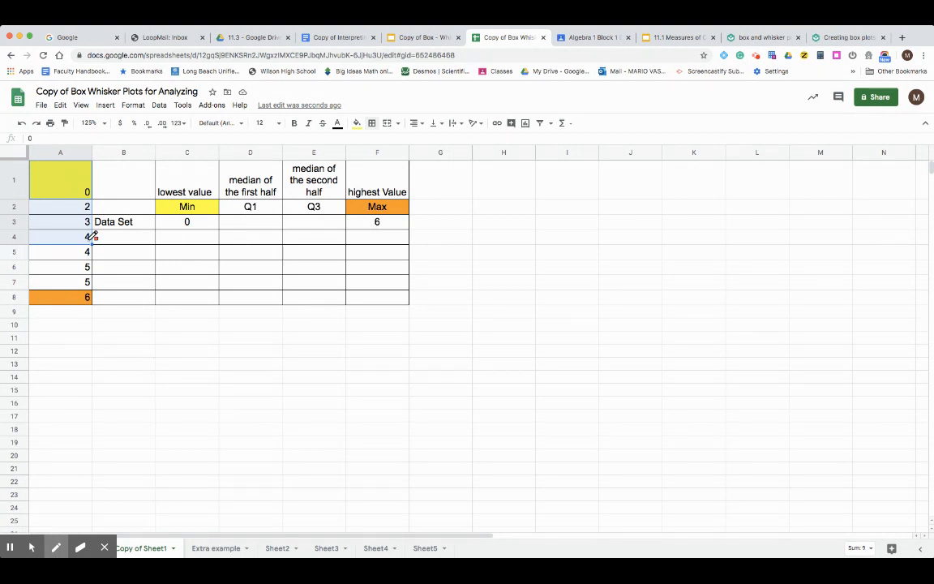
{"action": "mouse_move", "coordinate": [85, 204]}
{"action": "left_mouse_down"}
{"action": "mouse_move", "coordinate": [88, 223]}
{"action": "mouse_move", "coordinate": [88, 202]}
{"action": "left_mouse_up"}
{"action": "key", "text": "alt+m"}
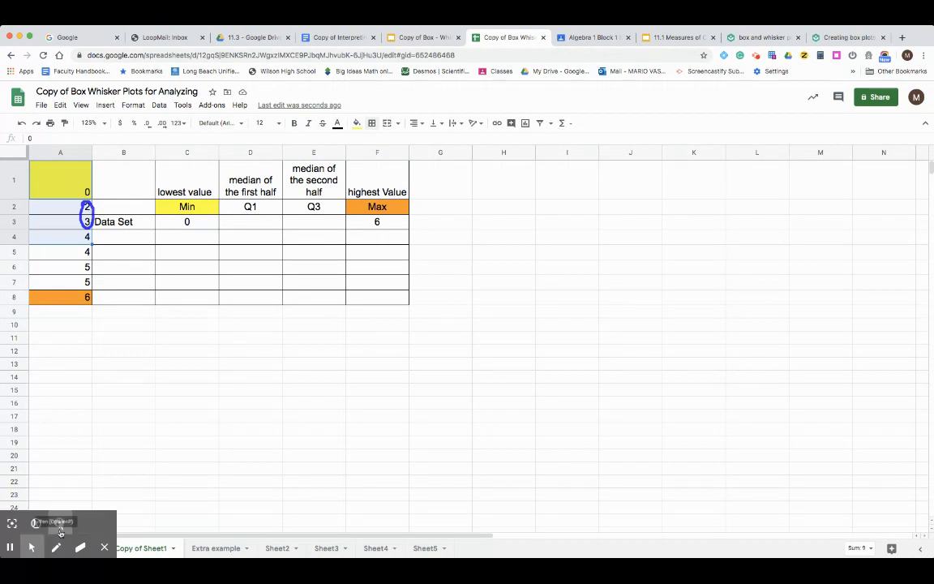
{"action": "left_click", "coordinate": [60, 522]}
{"action": "left_click", "coordinate": [242, 228]}
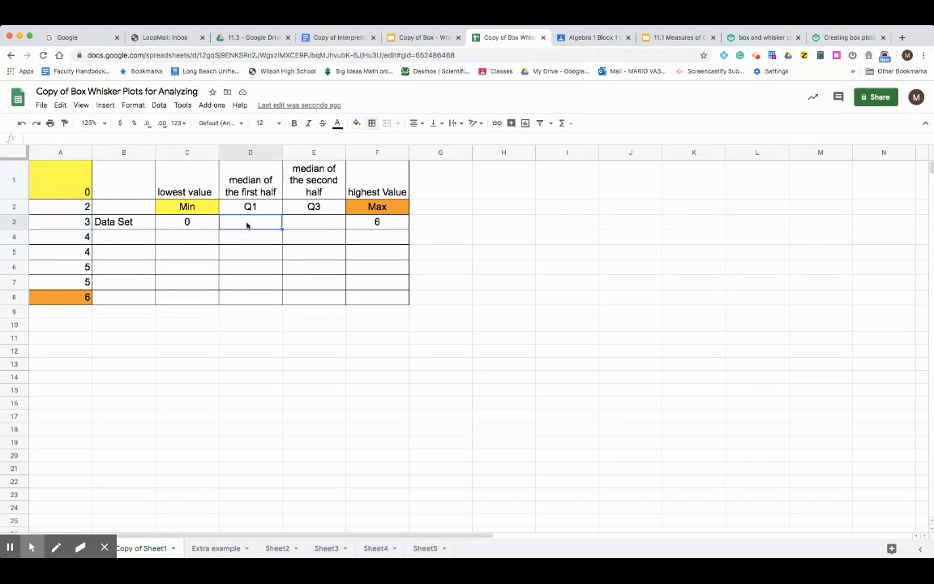
{"action": "type", "text": "2.5"}
{"action": "key", "text": "Return"}
{"action": "left_click", "coordinate": [248, 225]}
{"action": "key", "text": "Delete"}
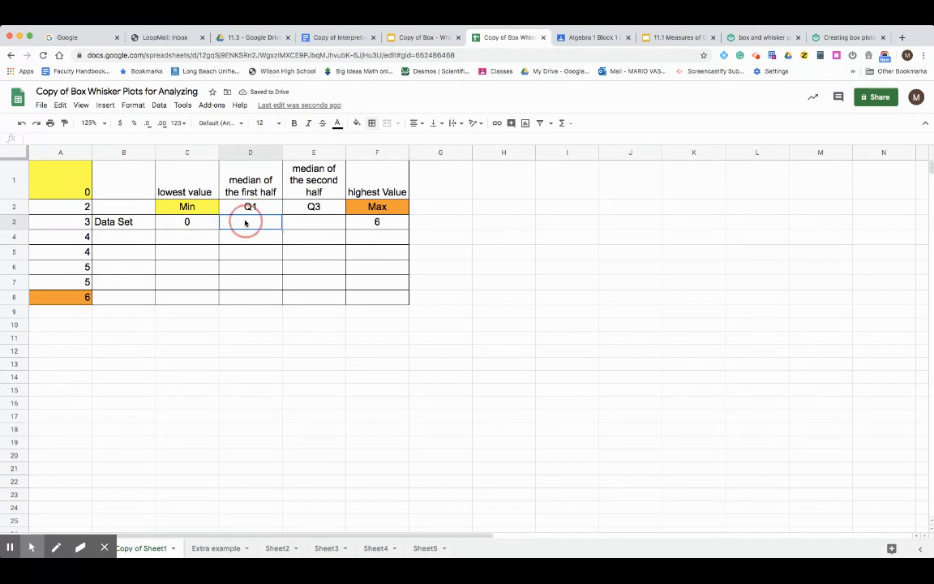
Enter the formula =A2+A3 in the Q1 value cell D3
{"action": "type", "text": "="}
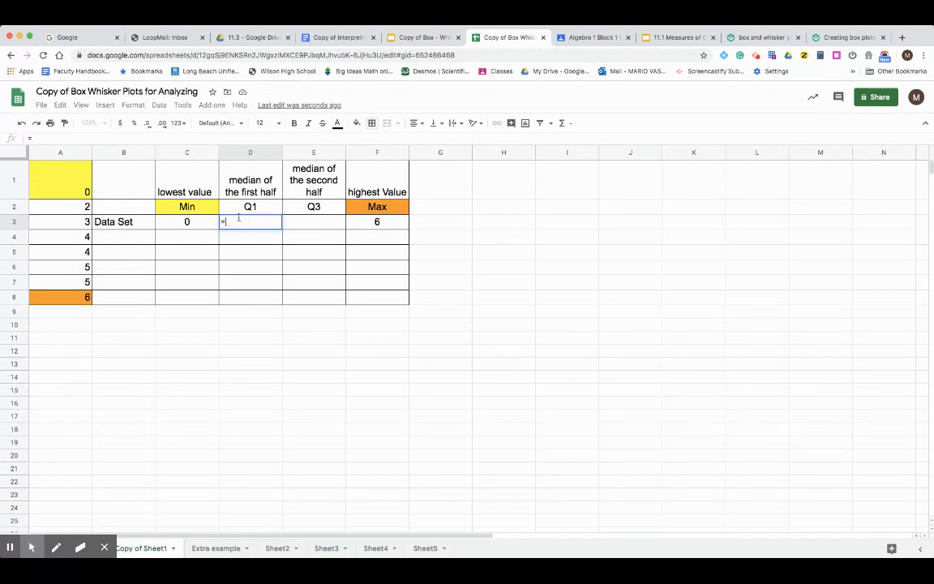
{"action": "left_click", "coordinate": [74, 210]}
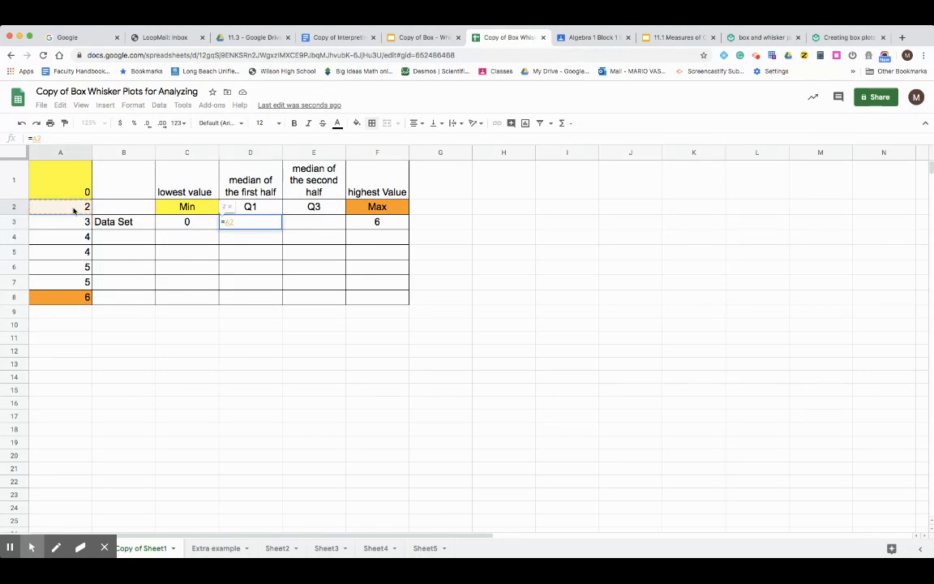
{"action": "type", "text": "+"}
{"action": "left_click", "coordinate": [64, 229]}
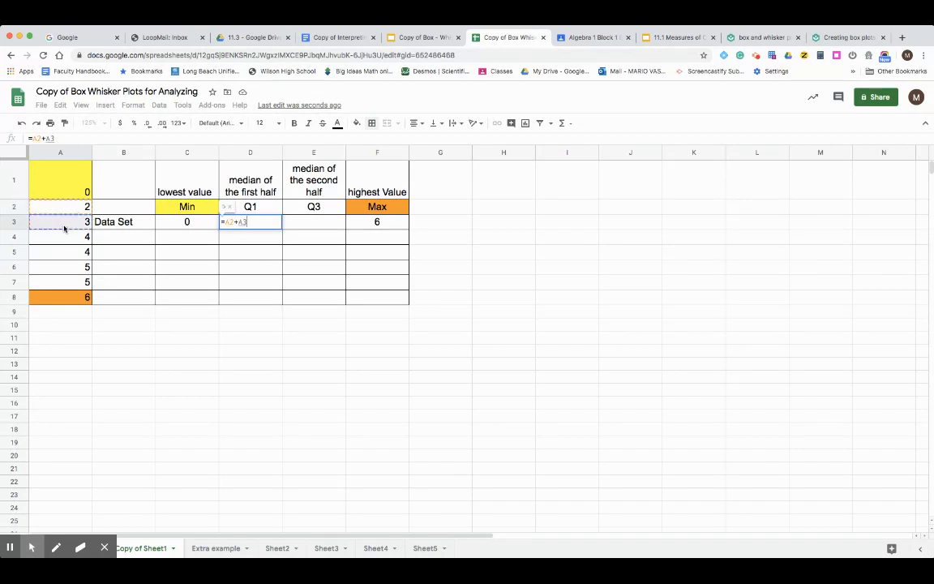
{"action": "key", "text": "Return"}
Change the Q1 formula in D3 to =(A2+A3)/2 so it averages the two middle values
{"action": "double_click", "coordinate": [258, 222]}
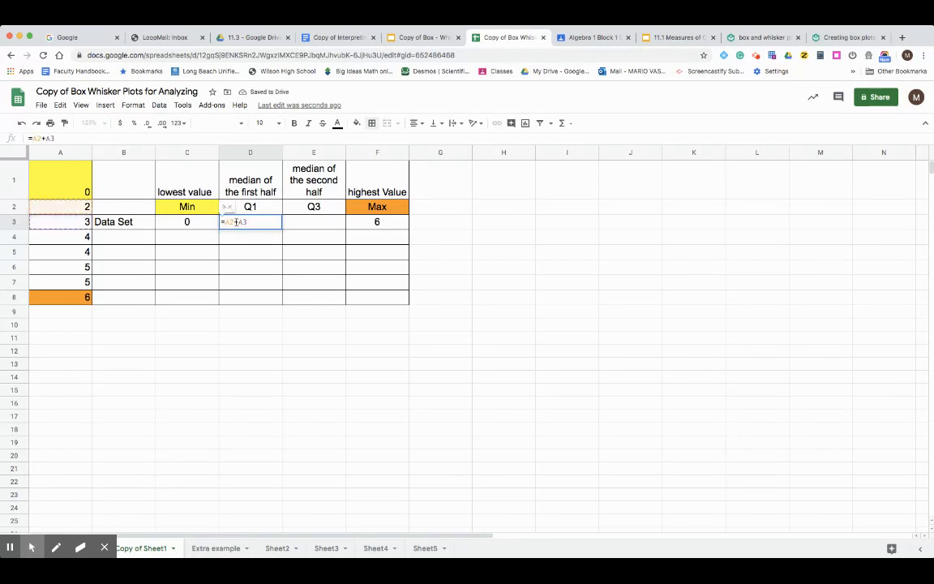
{"action": "type", "text": "("}
{"action": "type", "text": ")"}
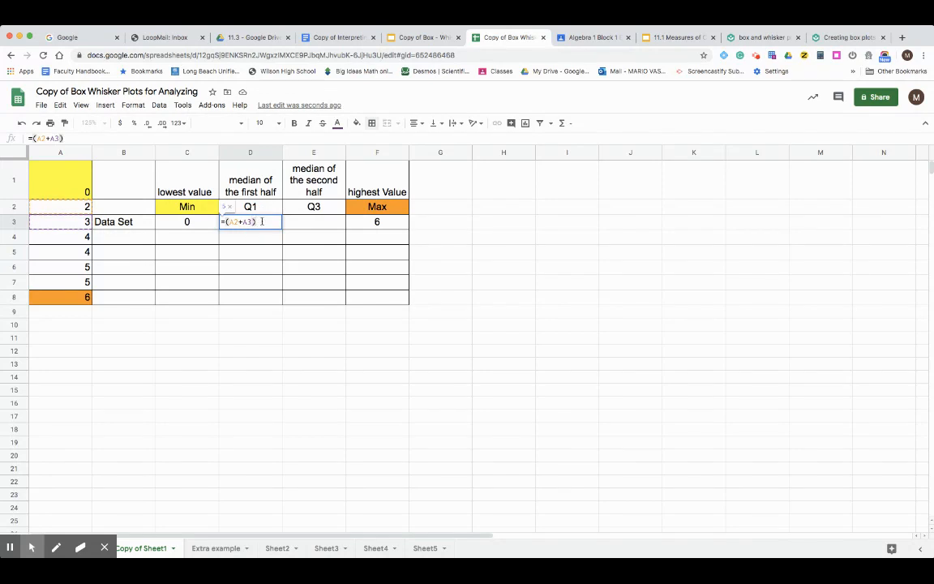
{"action": "type", "text": "/2"}
{"action": "key", "text": "Return"}
{"action": "left_click", "coordinate": [263, 223]}
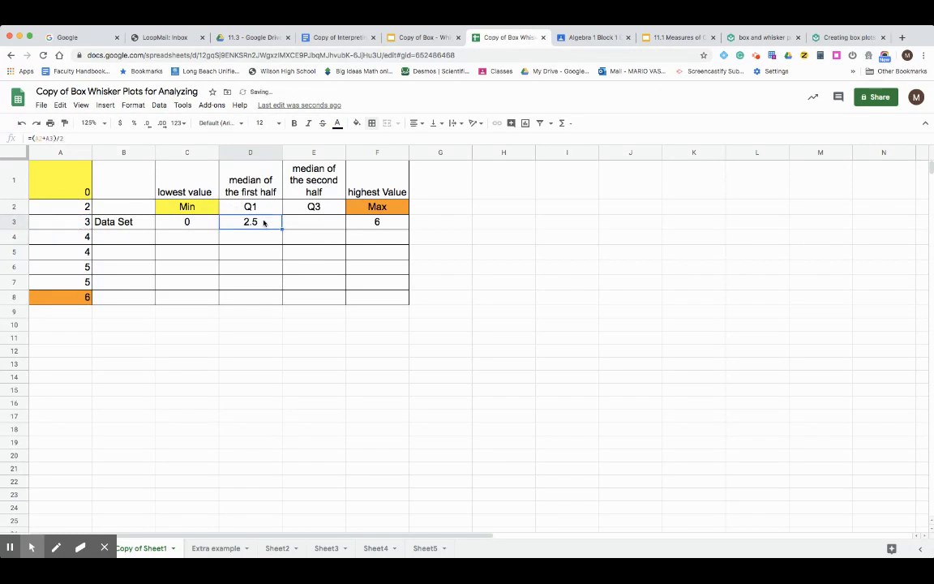
Find the median of the second half of the data, A5:A8, and enter 5 as the Q3 value in E3
{"action": "left_click", "coordinate": [304, 221]}
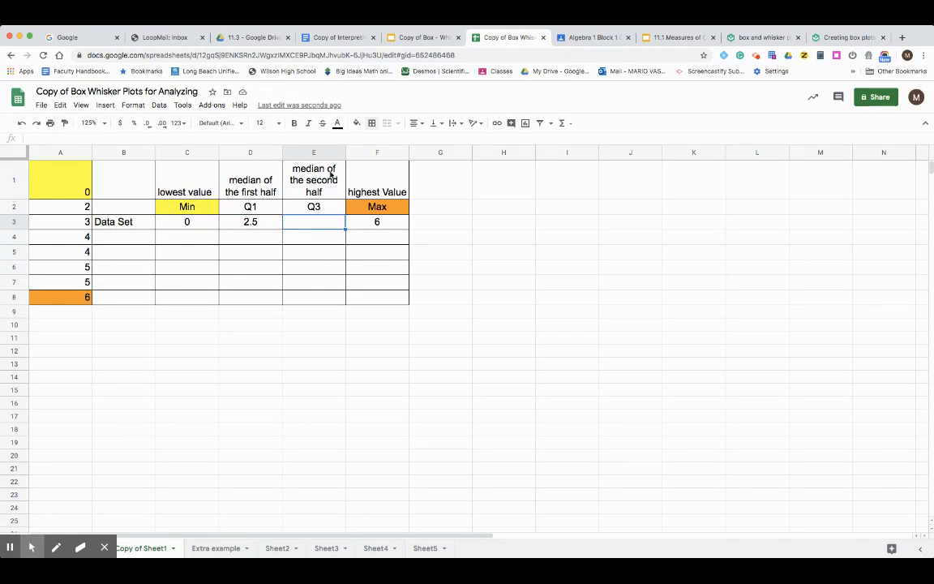
{"action": "left_click_drag", "start_coordinate": [85, 298], "coordinate": [80, 252]}
{"action": "left_click", "coordinate": [56, 548]}
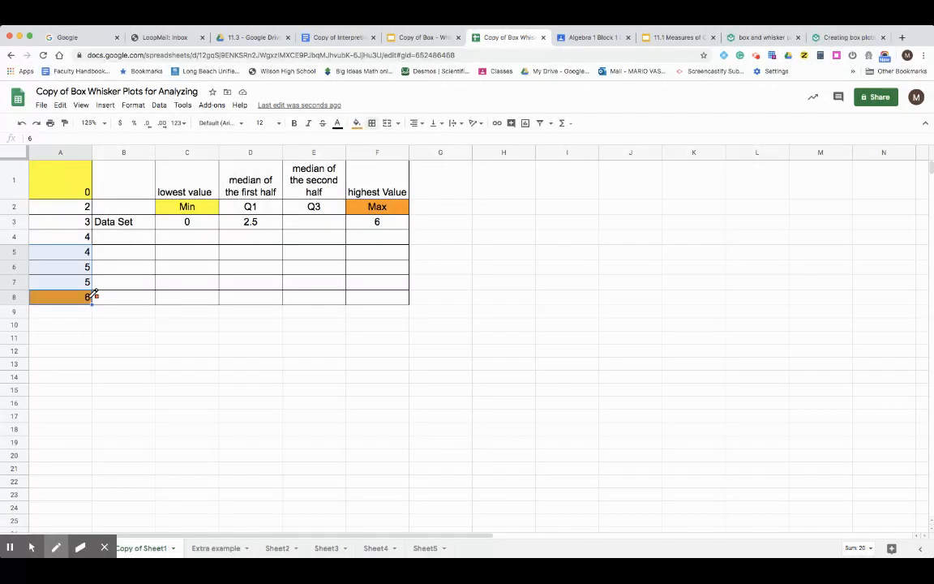
{"action": "mouse_move", "coordinate": [88, 258]}
{"action": "left_mouse_down"}
{"action": "mouse_move", "coordinate": [77, 268]}
{"action": "mouse_move", "coordinate": [96, 278]}
{"action": "mouse_move", "coordinate": [86, 257]}
{"action": "left_mouse_up"}
{"action": "left_click", "coordinate": [317, 224]}
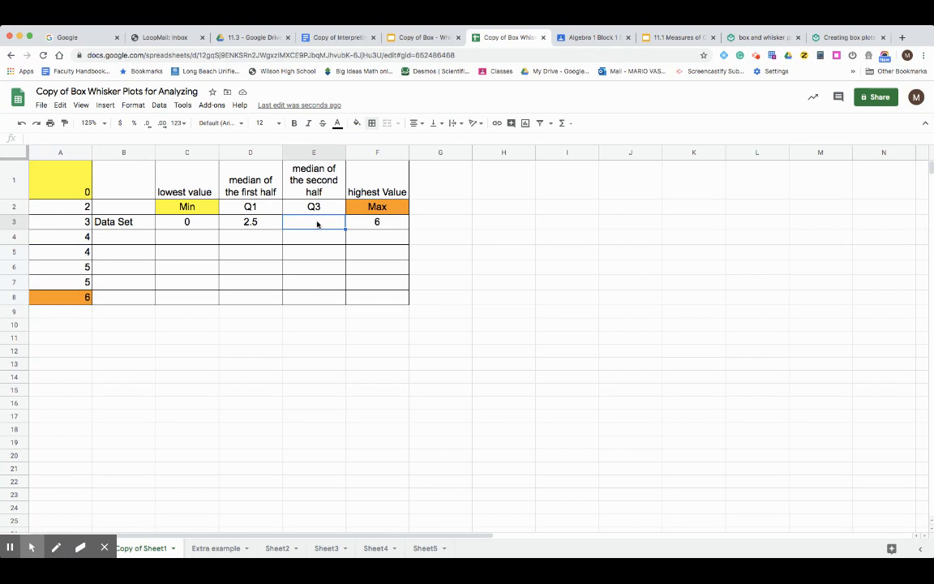
{"action": "type", "text": "5"}
{"action": "key", "text": "Return"}
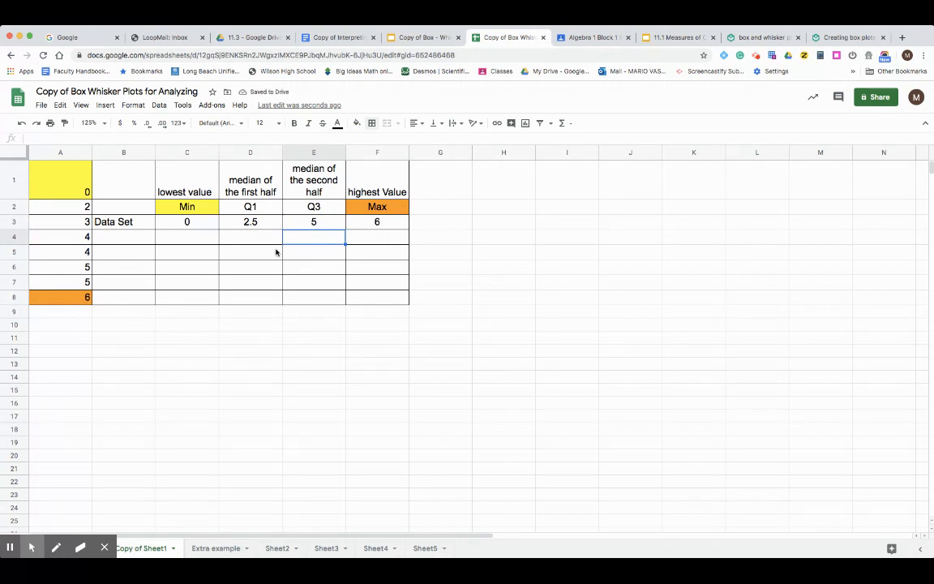
{"action": "left_click", "coordinate": [255, 209]}
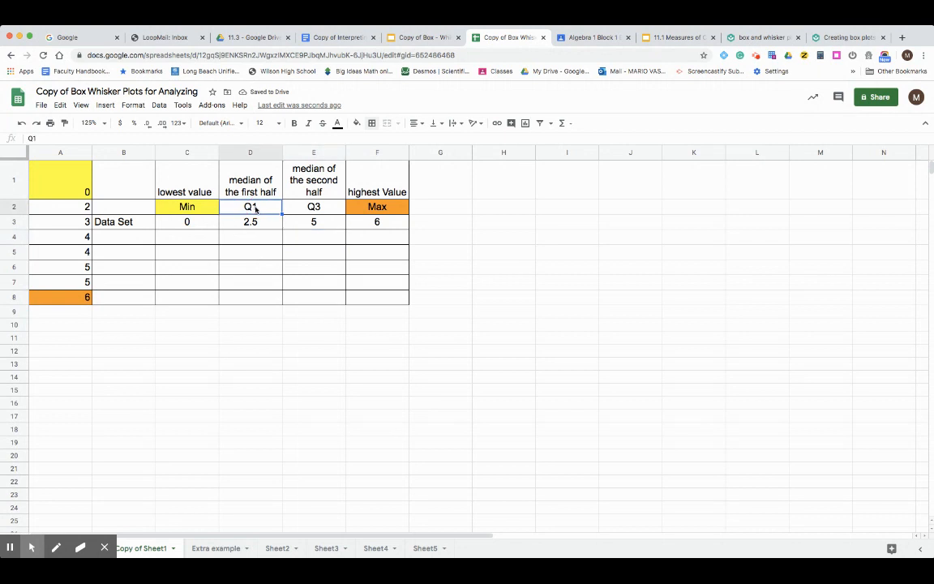
{"action": "left_click", "coordinate": [307, 211]}
{"action": "left_click", "coordinate": [188, 209]}
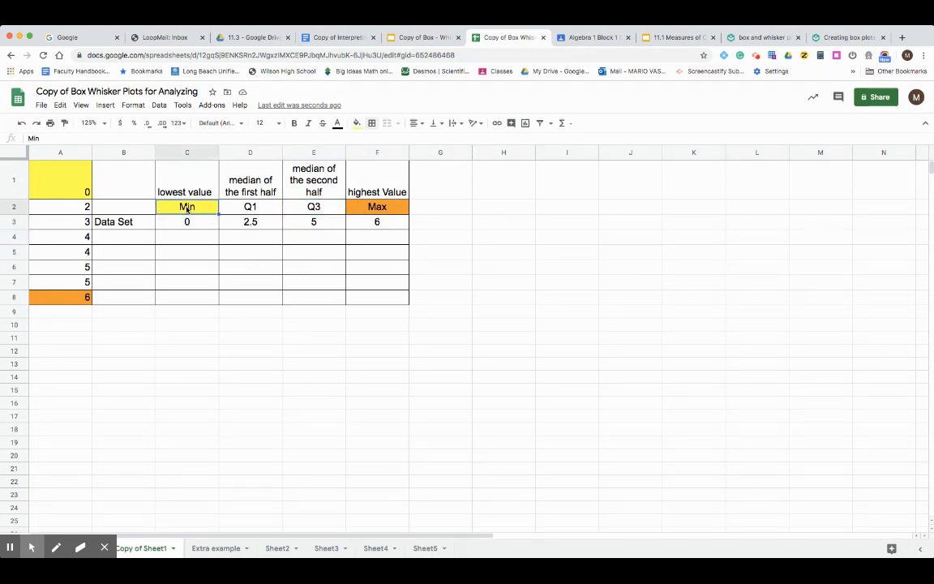
{"action": "left_click", "coordinate": [384, 209]}
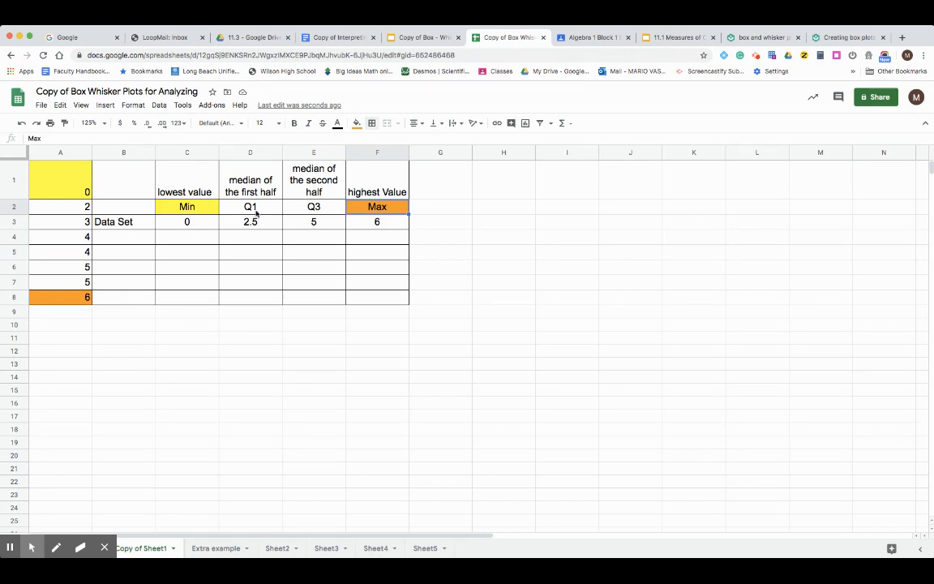
Enter the label "Inner Quartile" in A10, below the data set
{"action": "left_click", "coordinate": [105, 324]}
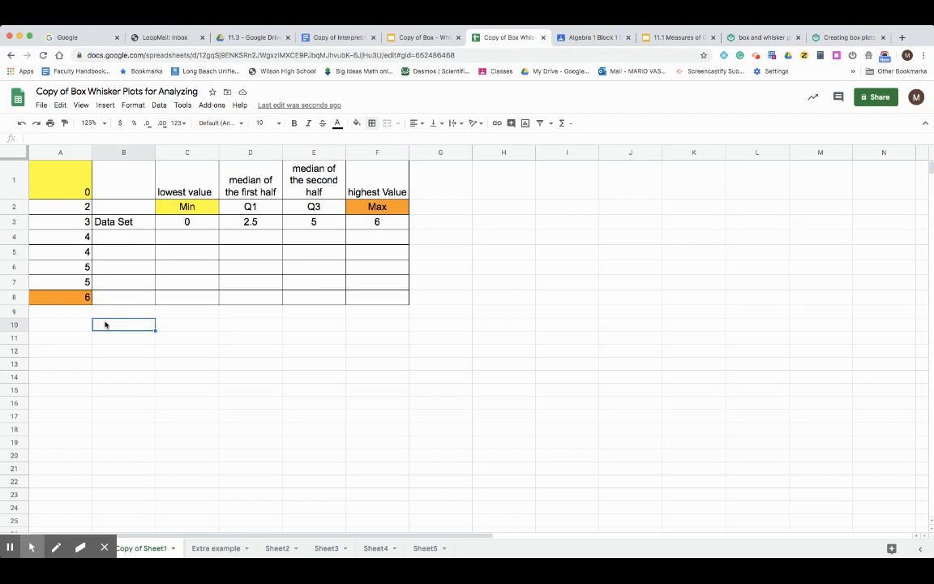
{"action": "left_click", "coordinate": [77, 325]}
{"action": "type", "text": "Inner"}
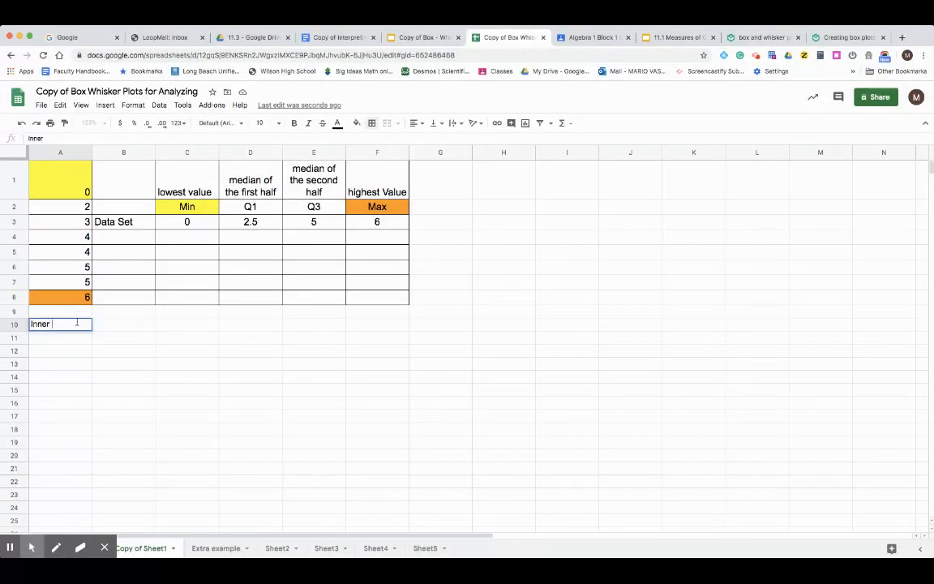
{"action": "type", "text": " Quartile"}
{"action": "key", "text": "Return"}
Enter the text Q3-Q1 in A11, beneath the Inner Quartile label, as its description
{"action": "left_click", "coordinate": [115, 324]}
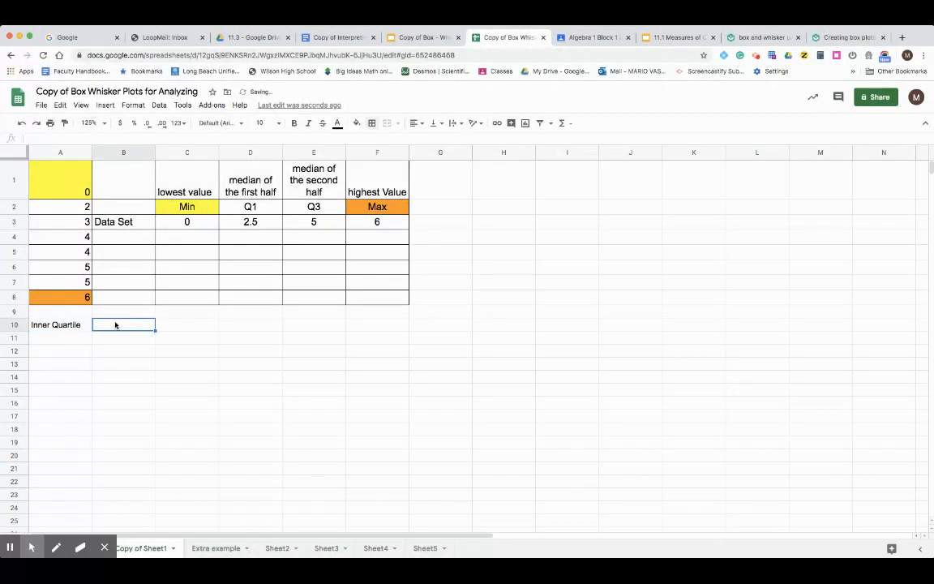
{"action": "left_click", "coordinate": [64, 340]}
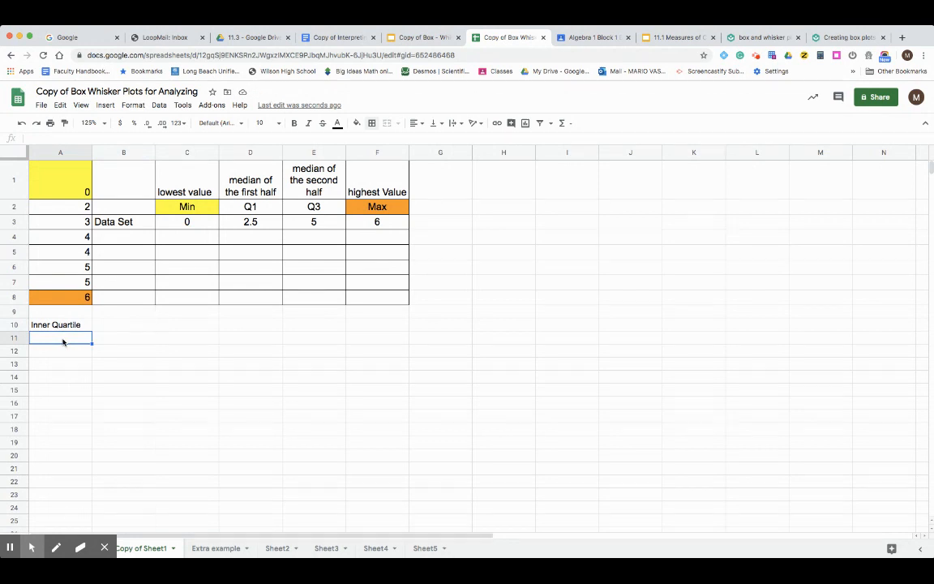
{"action": "type", "text": "Q#-Q"}
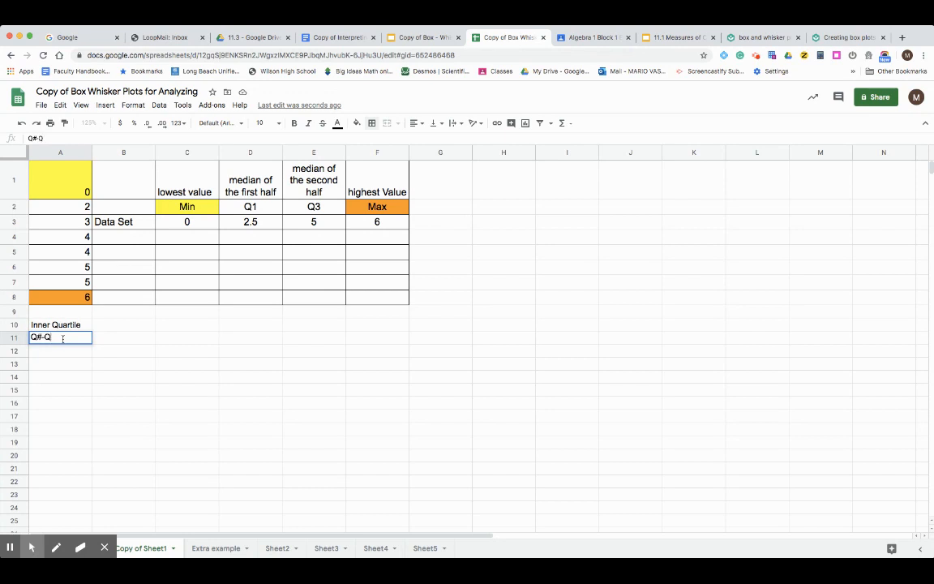
{"action": "type", "text": "1"}
{"action": "left_click", "coordinate": [41, 338]}
{"action": "key", "text": "BackSpace"}
{"action": "type", "text": "3"}
{"action": "left_click", "coordinate": [77, 353]}
{"action": "left_click", "coordinate": [71, 342]}
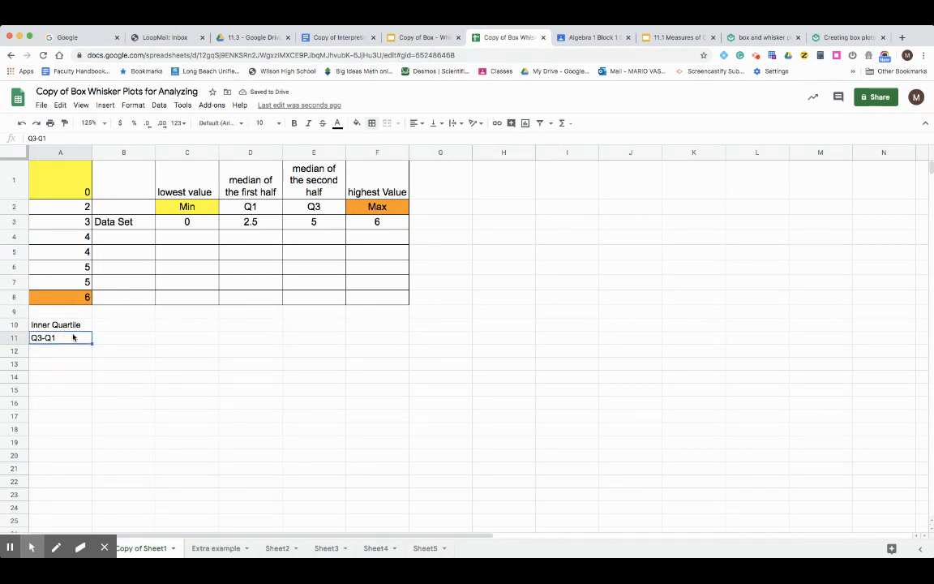
Calculate the inner quartile value in B10 with the formula =E3-D3
{"action": "left_click", "coordinate": [98, 329]}
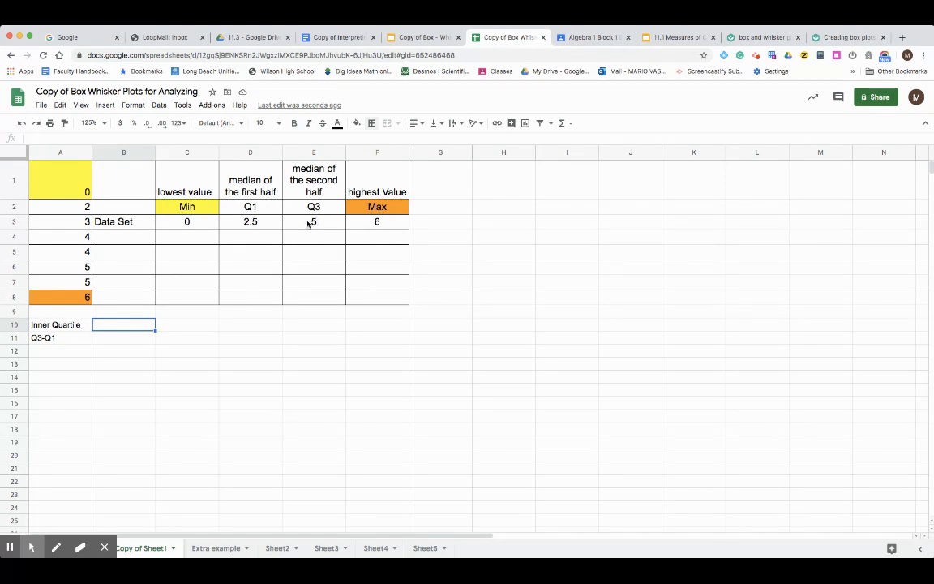
{"action": "left_click", "coordinate": [108, 325]}
{"action": "double_click", "coordinate": [110, 326]}
{"action": "type", "text": "="}
{"action": "left_click", "coordinate": [323, 221]}
{"action": "type", "text": "-"}
{"action": "left_click", "coordinate": [253, 222]}
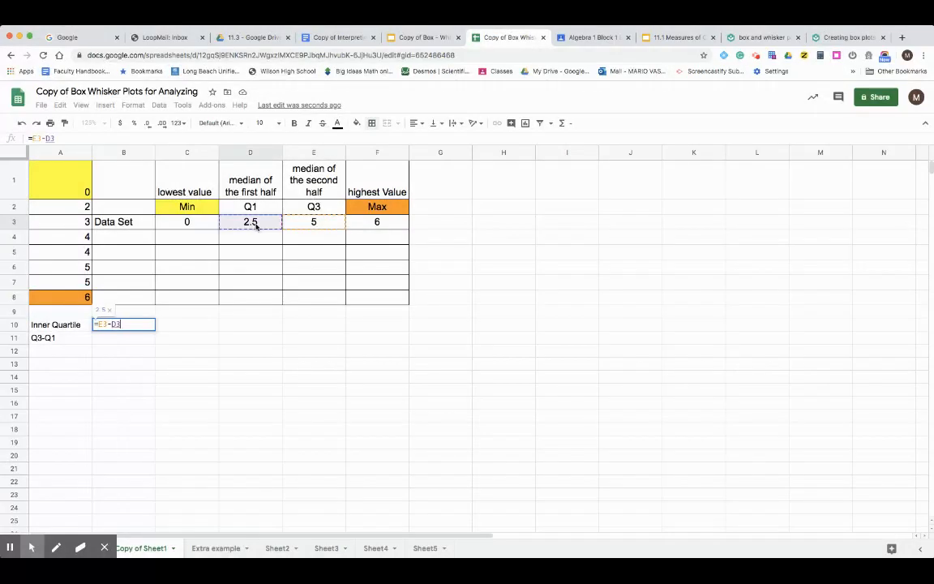
{"action": "key", "text": "Return"}
Fill the Inner Quartile label and its value, A10:B10, with cornflower blue
{"action": "left_click", "coordinate": [142, 337]}
{"action": "left_click", "coordinate": [65, 328]}
{"action": "left_click_drag", "start_coordinate": [66, 329], "coordinate": [142, 324]}
{"action": "left_click", "coordinate": [356, 123]}
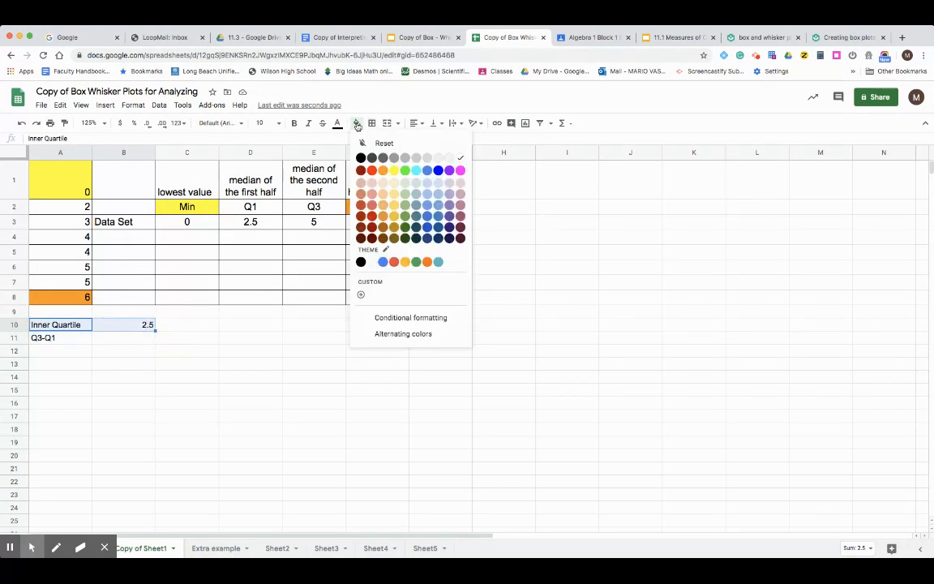
{"action": "left_click", "coordinate": [427, 169]}
{"action": "left_click", "coordinate": [186, 389]}
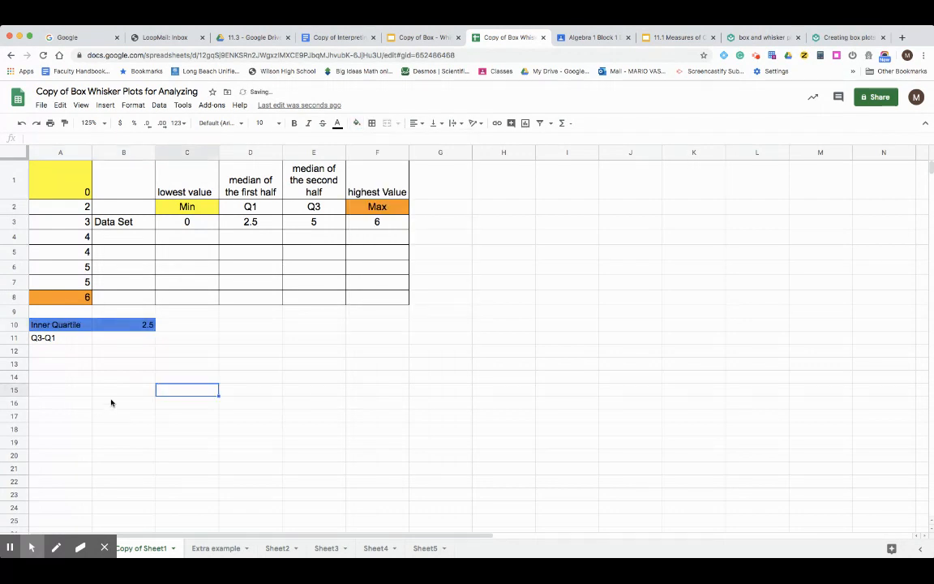
Insert a chart based on the Min, Q1, Q3 and Max summary range B2:F3
{"action": "left_click", "coordinate": [395, 192]}
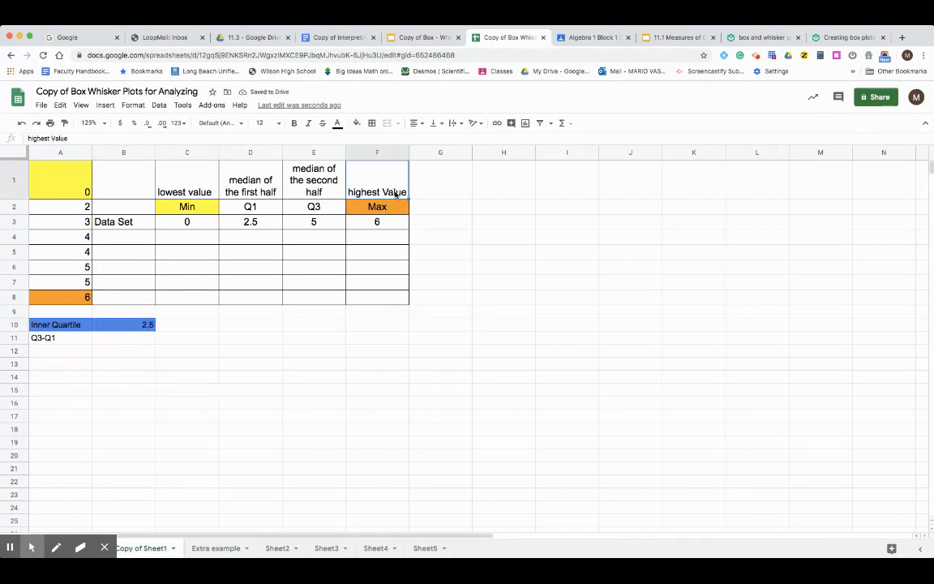
{"action": "left_click", "coordinate": [200, 195]}
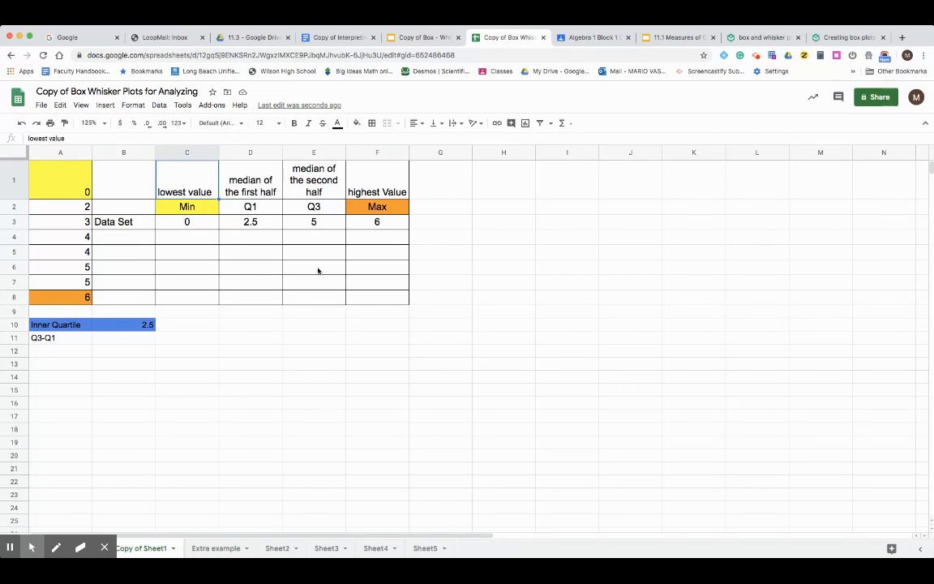
{"action": "left_click", "coordinate": [115, 211]}
{"action": "left_click_drag", "start_coordinate": [115, 210], "coordinate": [388, 222]}
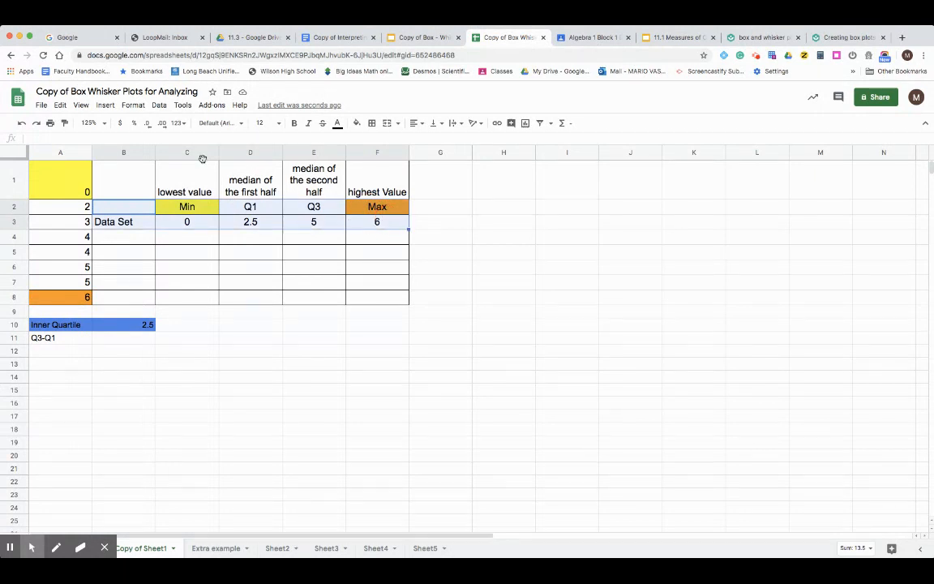
{"action": "left_click", "coordinate": [106, 105]}
{"action": "left_click", "coordinate": [110, 246]}
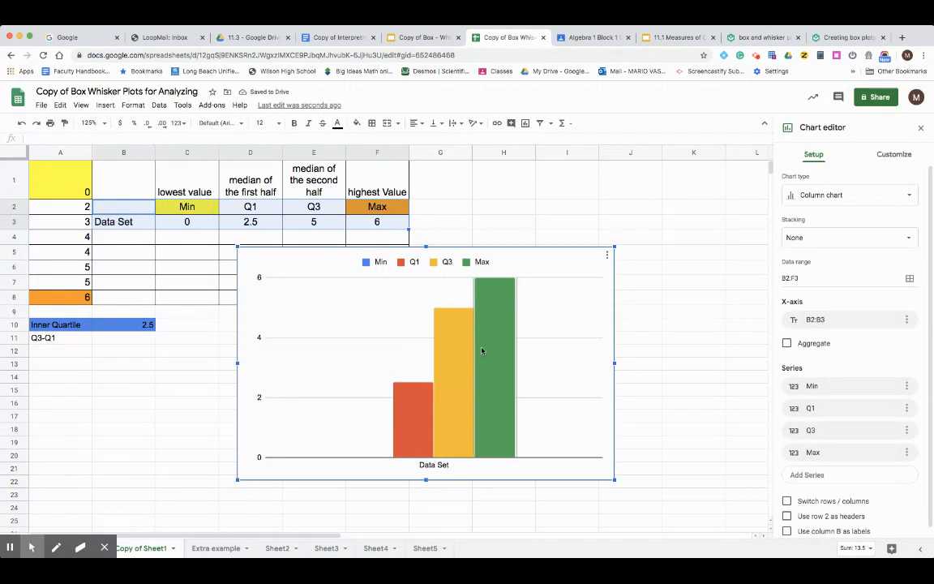
Try the pie and doughnut chart types for the inserted chart
{"action": "left_click", "coordinate": [823, 195]}
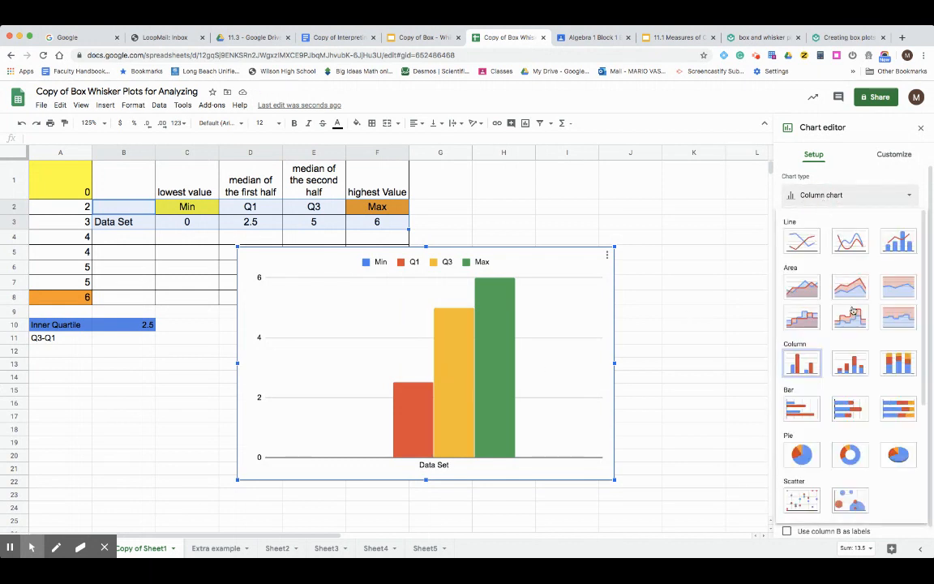
{"action": "left_click", "coordinate": [800, 454]}
{"action": "left_click", "coordinate": [822, 195]}
{"action": "left_click", "coordinate": [849, 448]}
Change the chart type to Candlestick chart to form a box-and-whisker plot
{"action": "left_click", "coordinate": [824, 196]}
{"action": "scroll", "coordinate": [843, 268], "scroll_direction": "down", "scroll_amount": 3}
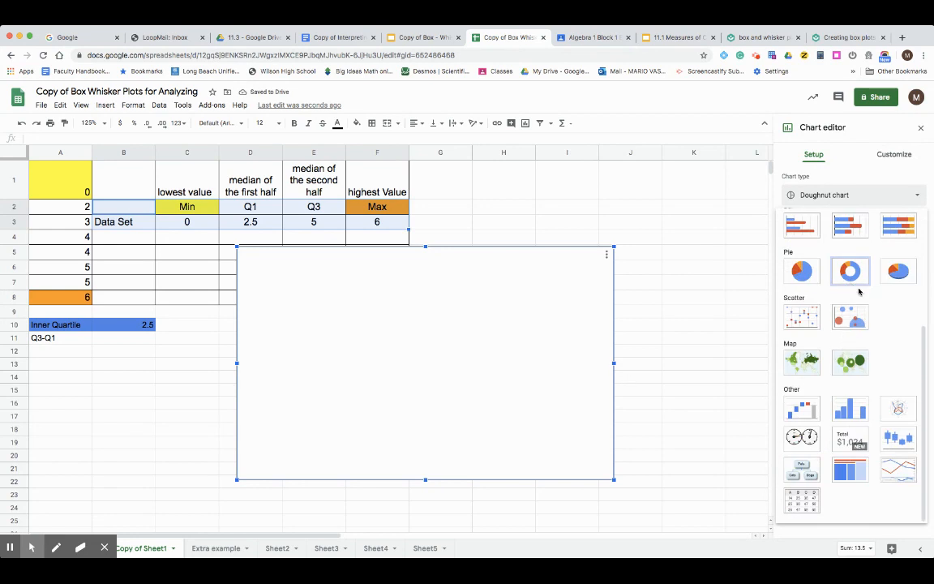
{"action": "left_click", "coordinate": [898, 442]}
{"action": "left_click", "coordinate": [823, 197]}
{"action": "left_click", "coordinate": [822, 197]}
{"action": "left_click", "coordinate": [822, 196]}
{"action": "scroll", "coordinate": [888, 388], "scroll_direction": "down", "scroll_amount": 5}
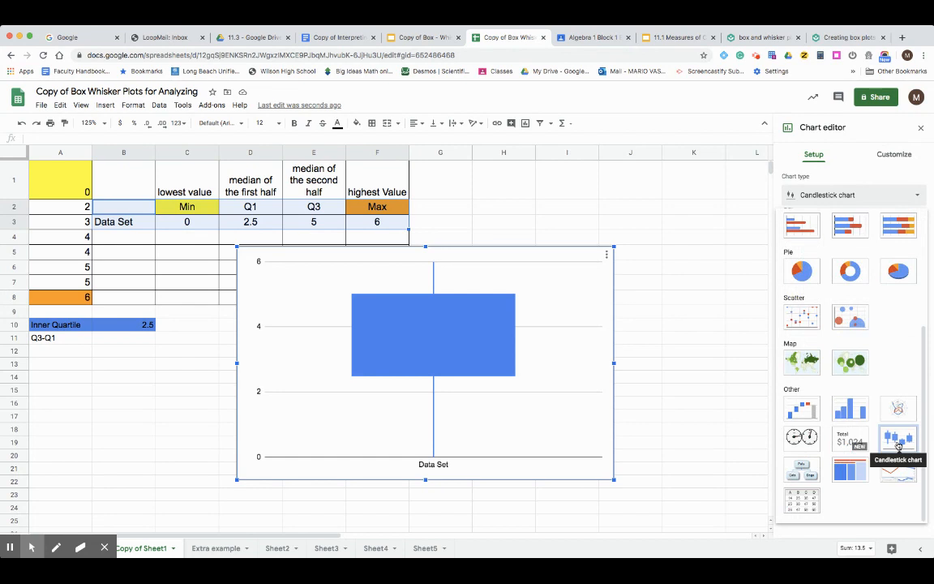
{"action": "left_click", "coordinate": [899, 442]}
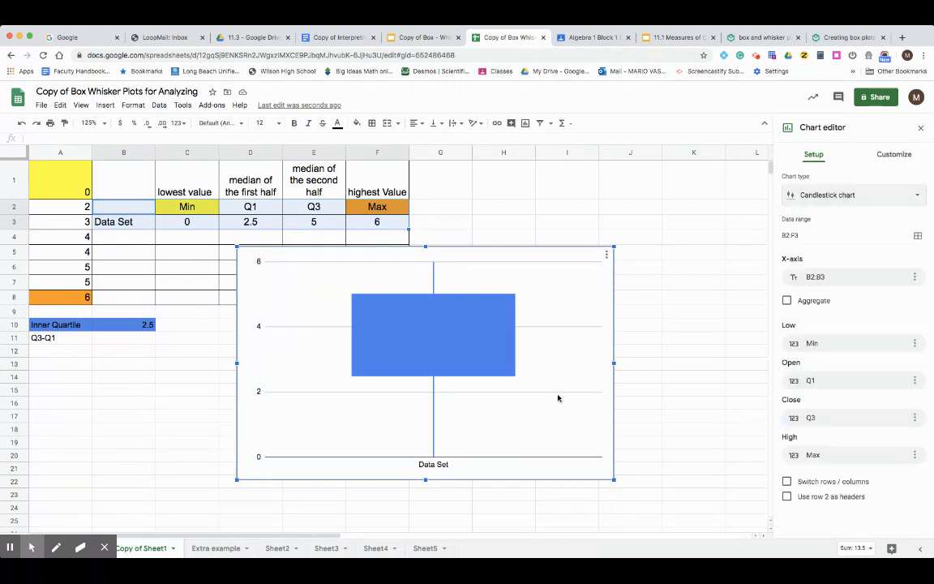
Shrink the candlestick chart, place it beside the summary table near columns G to K, and close the chart editor
{"action": "left_click_drag", "start_coordinate": [435, 365], "coordinate": [559, 354]}
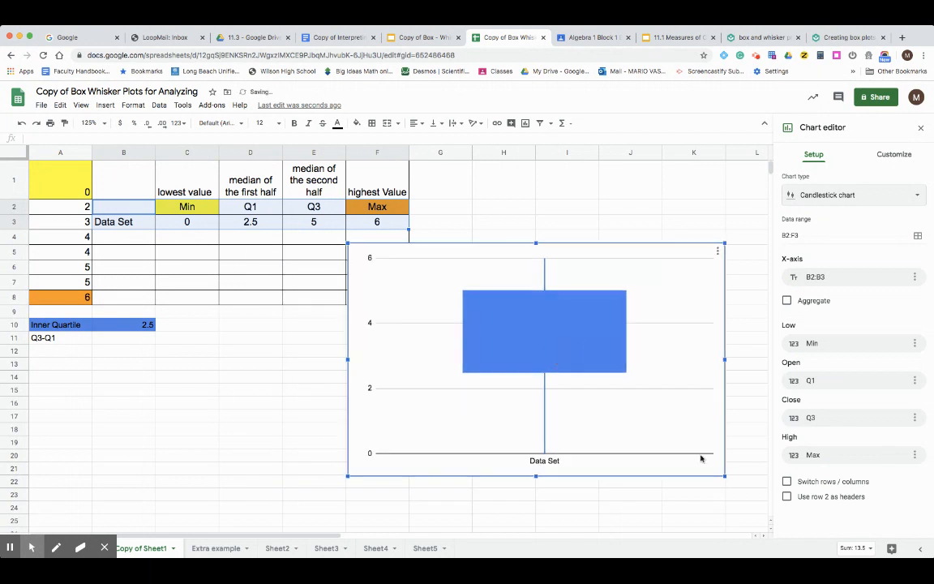
{"action": "left_click_drag", "start_coordinate": [726, 477], "coordinate": [671, 437]}
{"action": "left_click_drag", "start_coordinate": [539, 367], "coordinate": [628, 306]}
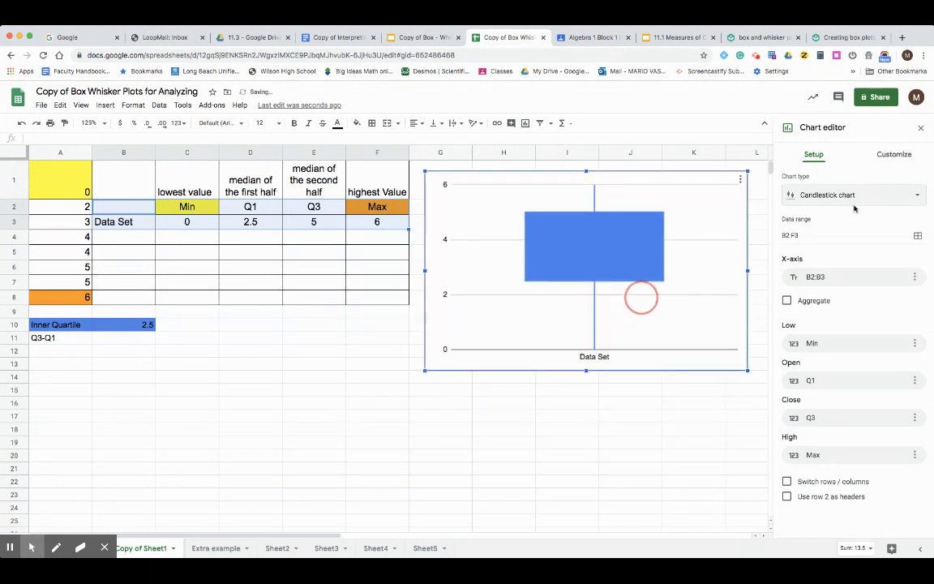
{"action": "left_click", "coordinate": [920, 127]}
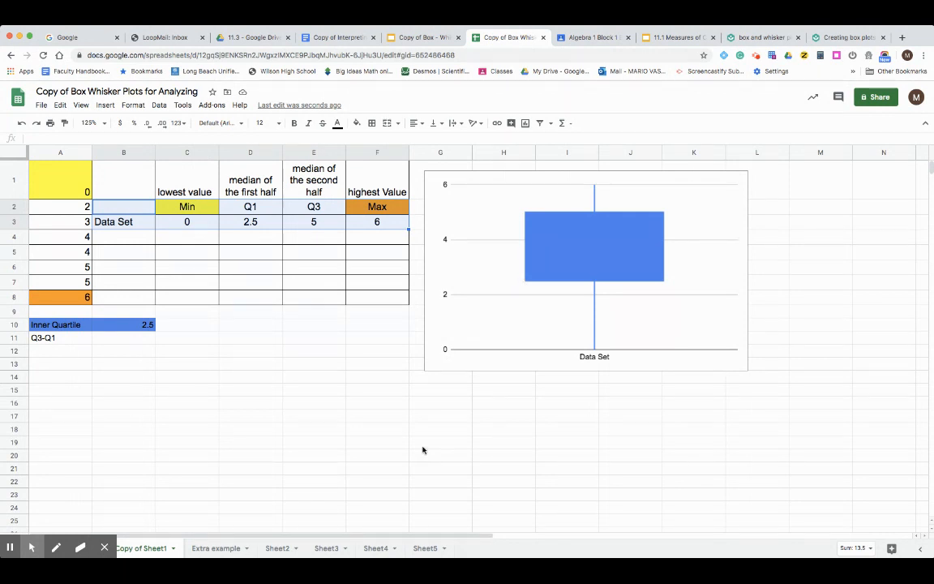
Temporarily annotate the chart by hand with Q1, Q3, min and max at their positions, and clear the annotations
{"action": "left_click", "coordinate": [442, 350]}
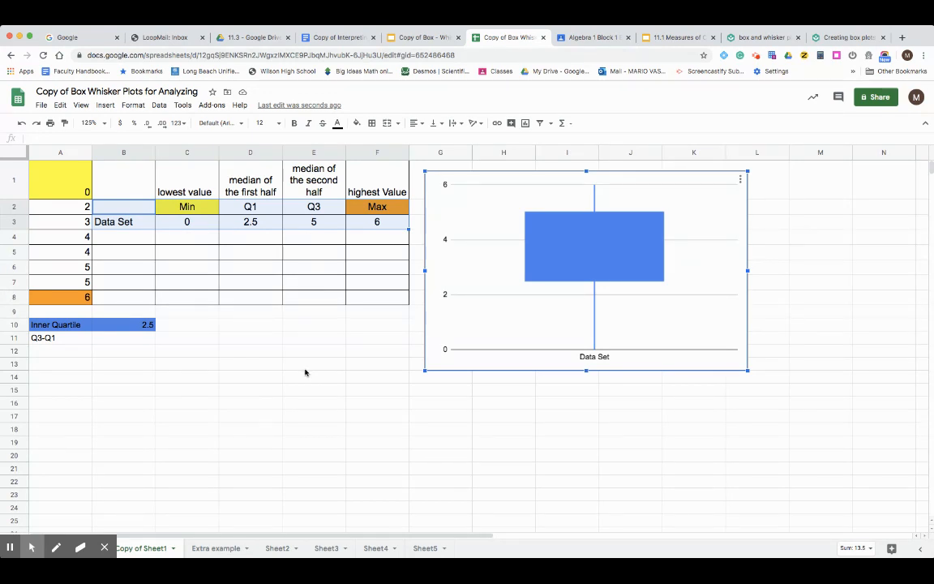
{"action": "key", "text": "alt+p"}
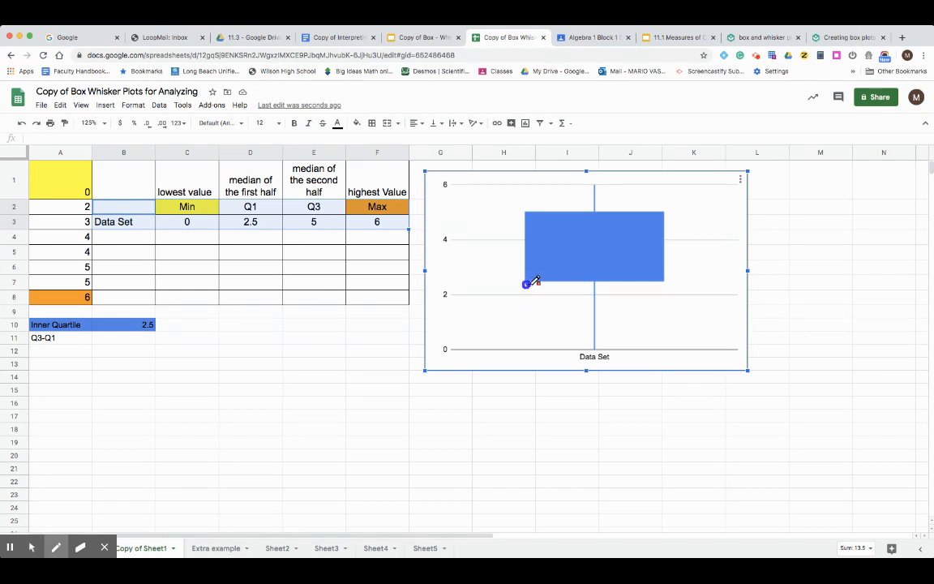
{"action": "left_click_drag", "start_coordinate": [529, 285], "coordinate": [536, 283]}
{"action": "left_click_drag", "start_coordinate": [525, 207], "coordinate": [525, 209]}
{"action": "mouse_move", "coordinate": [595, 347]}
{"action": "left_mouse_down"}
{"action": "mouse_move", "coordinate": [618, 339]}
{"action": "mouse_move", "coordinate": [637, 347]}
{"action": "left_mouse_up"}
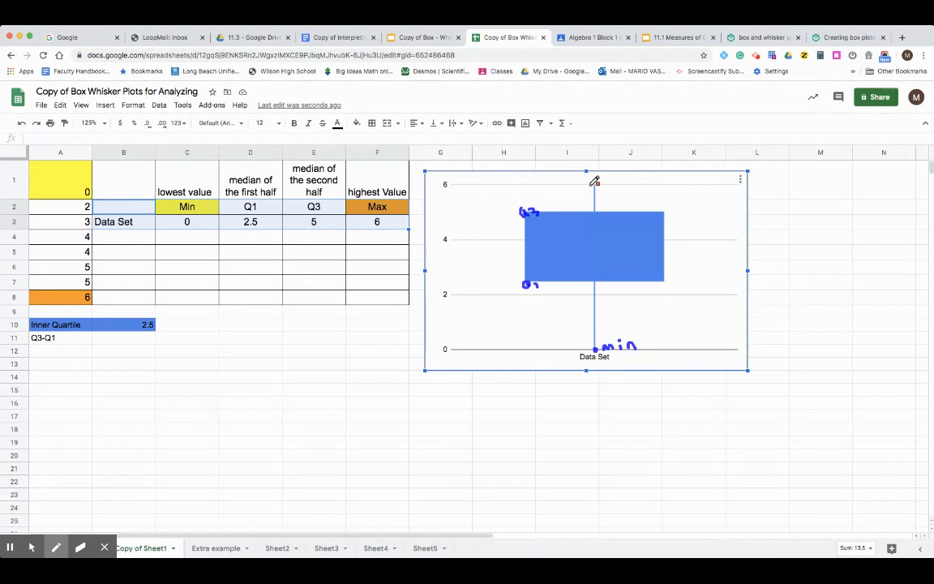
{"action": "mouse_move", "coordinate": [597, 179]}
{"action": "left_mouse_down"}
{"action": "mouse_move", "coordinate": [630, 184]}
{"action": "mouse_move", "coordinate": [623, 185]}
{"action": "left_mouse_up"}
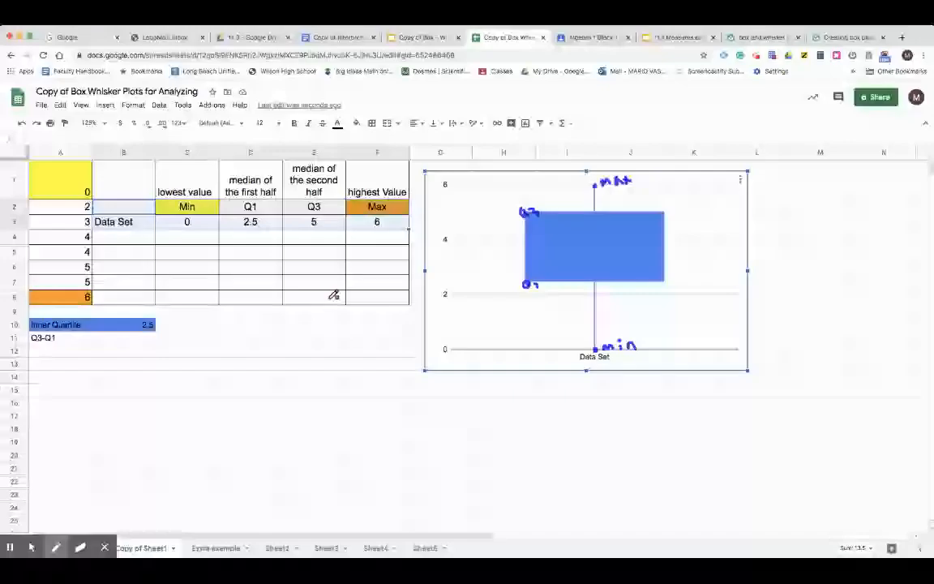
{"action": "key", "text": "alt+z"}
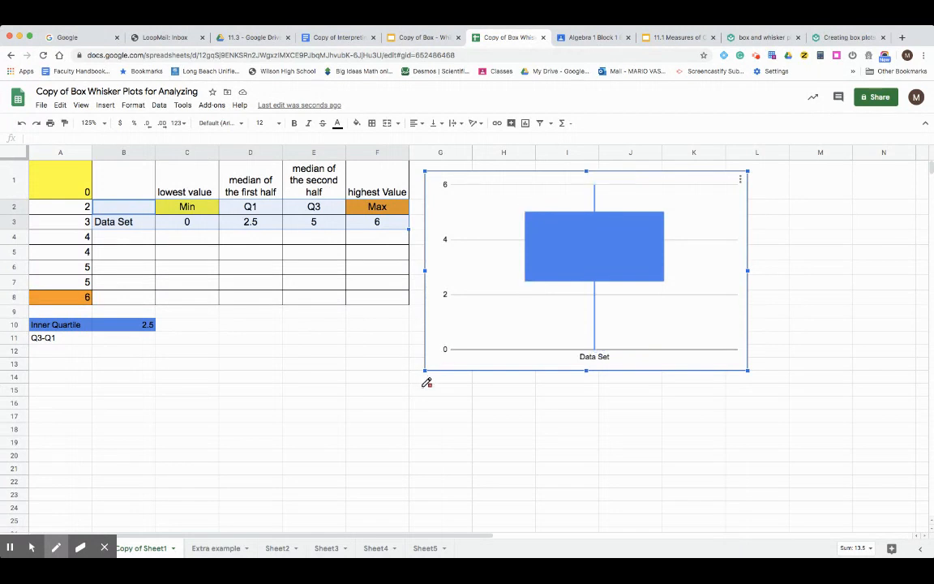
{"action": "key", "text": "alt+m"}
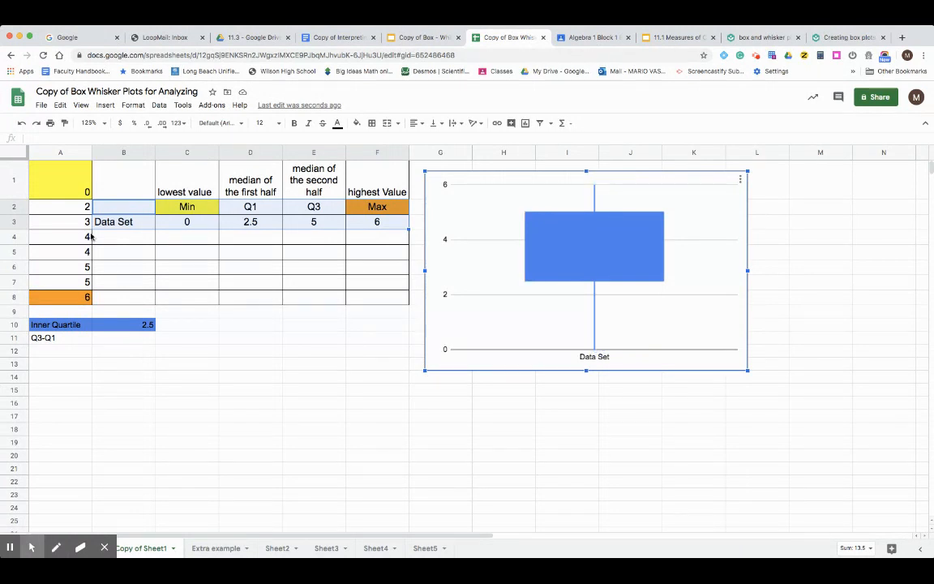
Replace the row label in B3 with "Whisker plot" so the chart's axis label uses it
{"action": "left_click", "coordinate": [120, 224]}
{"action": "type", "text": "Whisker plot"}
{"action": "key", "text": "Return"}
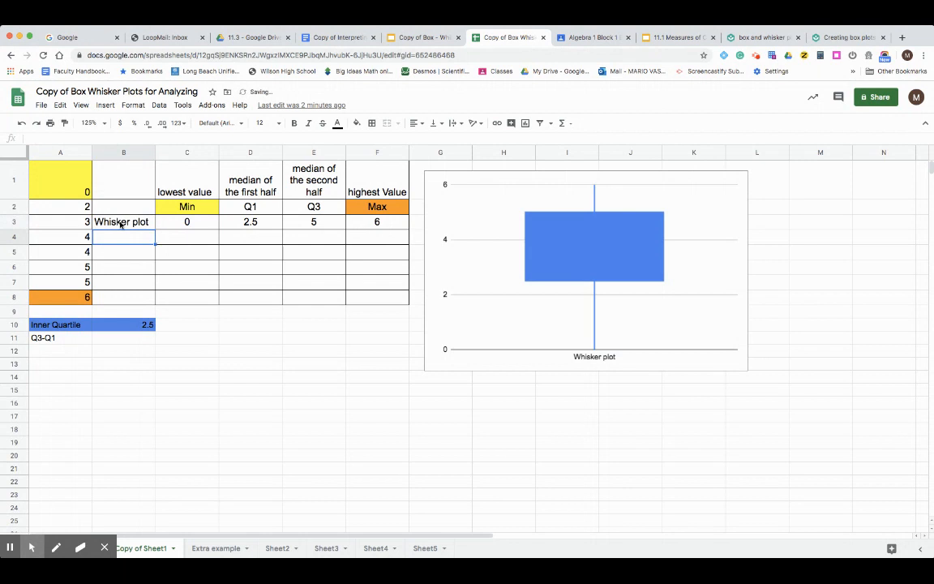